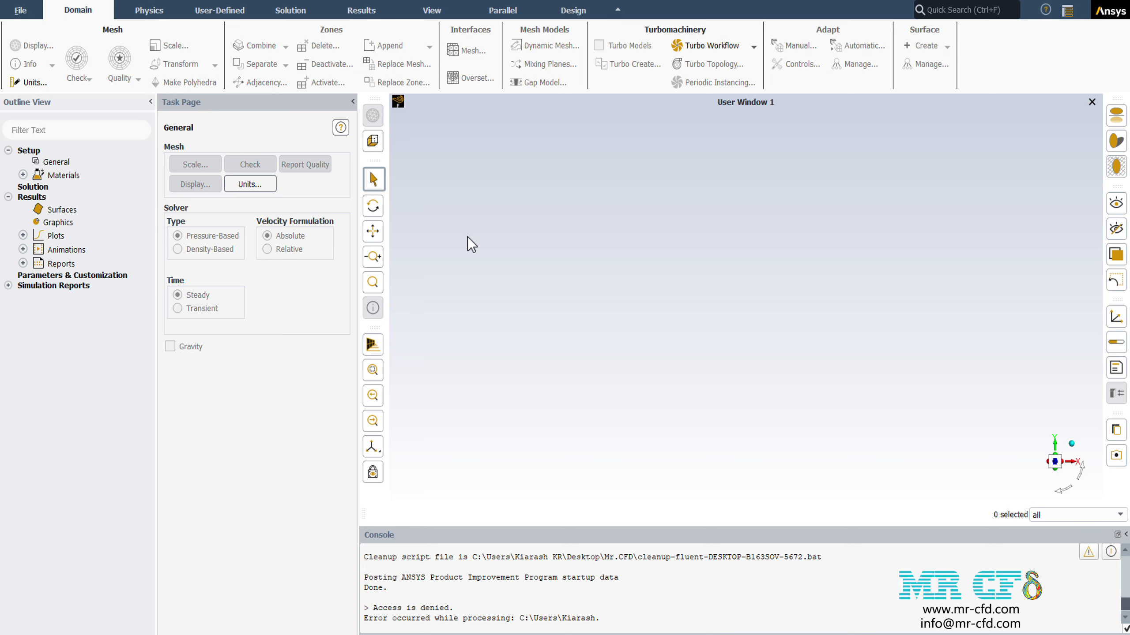
Read the Packed Bed Reactor case and data files into the session.
{"action": "left_click", "coordinate": [31, 11]}
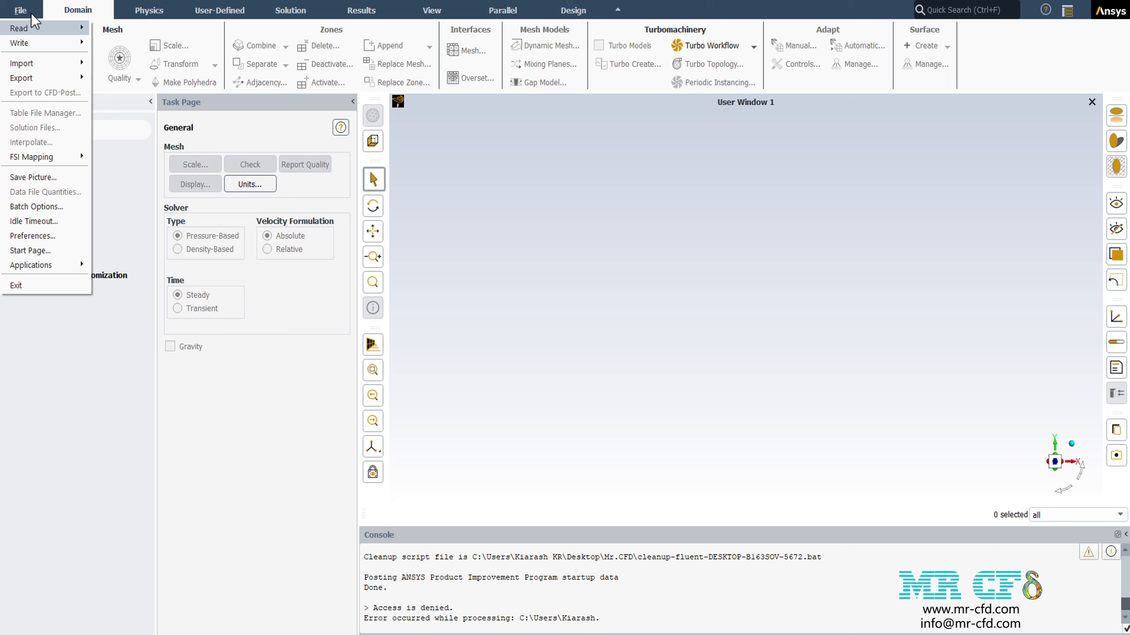
{"action": "mouse_move", "coordinate": [26, 27]}
{"action": "left_click", "coordinate": [131, 30]}
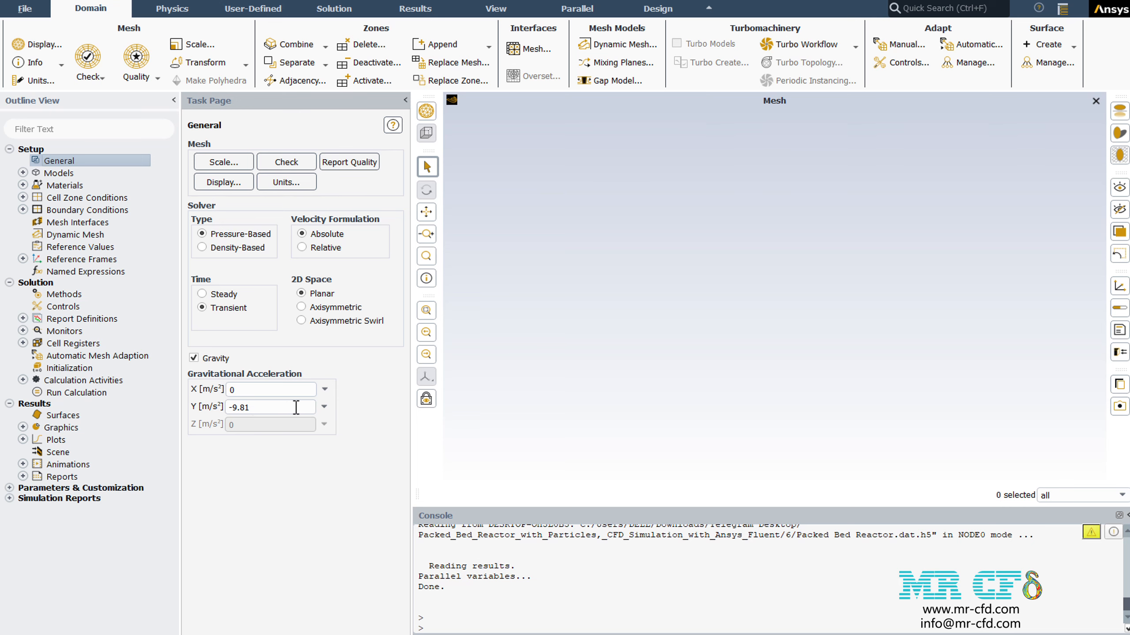
Review the viscous model's turbulence settings and accept them as they are.
{"action": "left_click", "coordinate": [22, 173]}
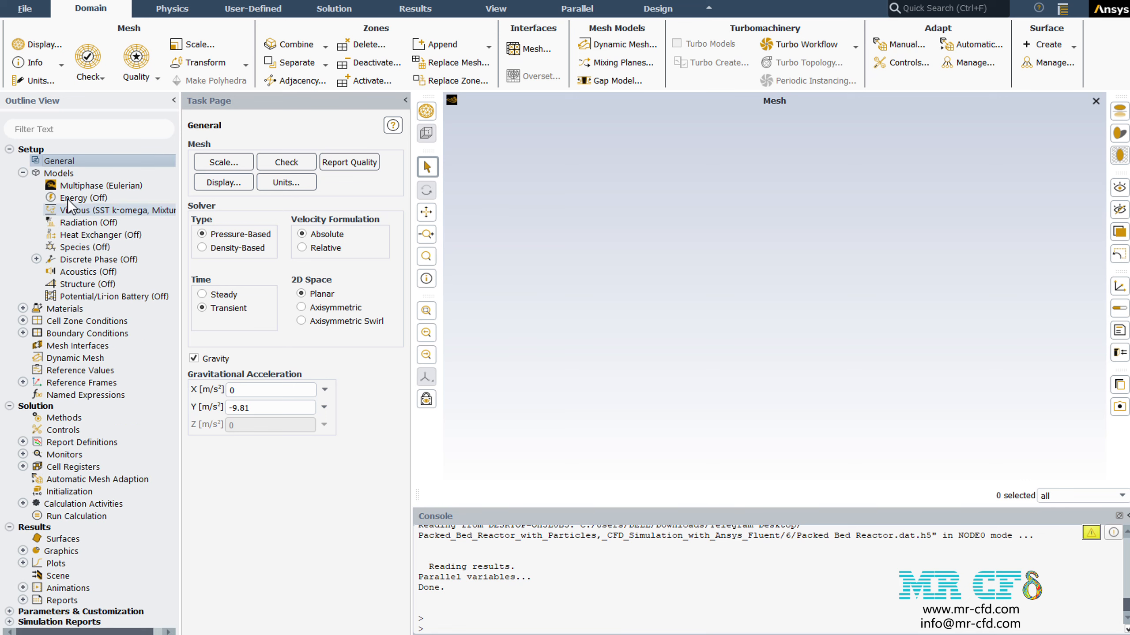
{"action": "double_click", "coordinate": [93, 214]}
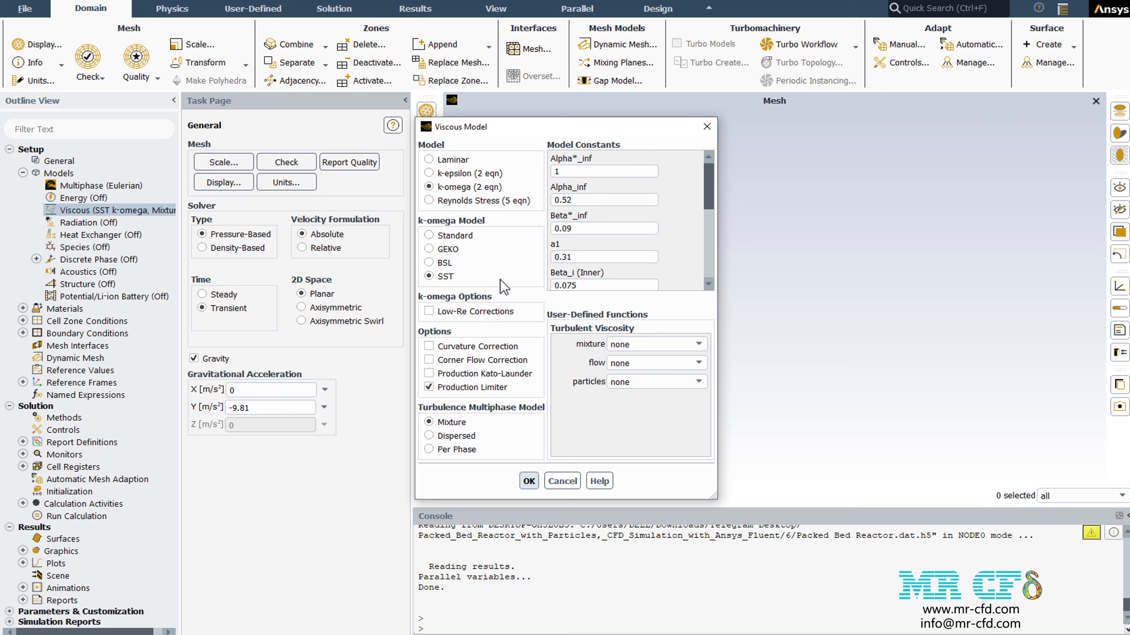
{"action": "left_click", "coordinate": [528, 485]}
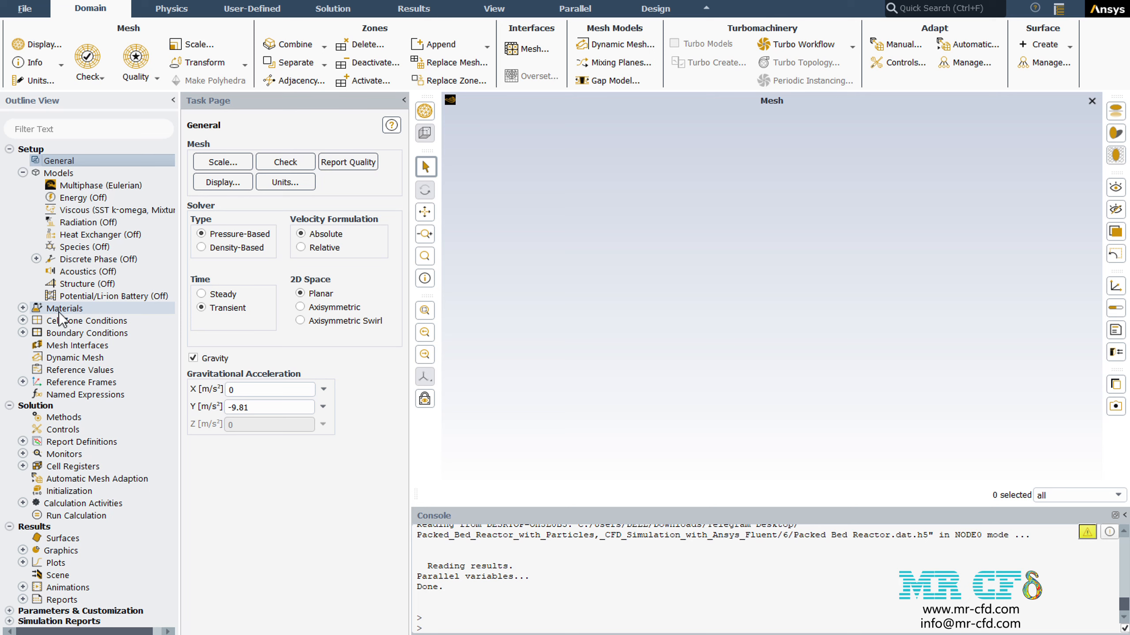
Inspect the alumina fluid's properties and the water-liquid entry in the Fluent material database.
{"action": "double_click", "coordinate": [89, 308]}
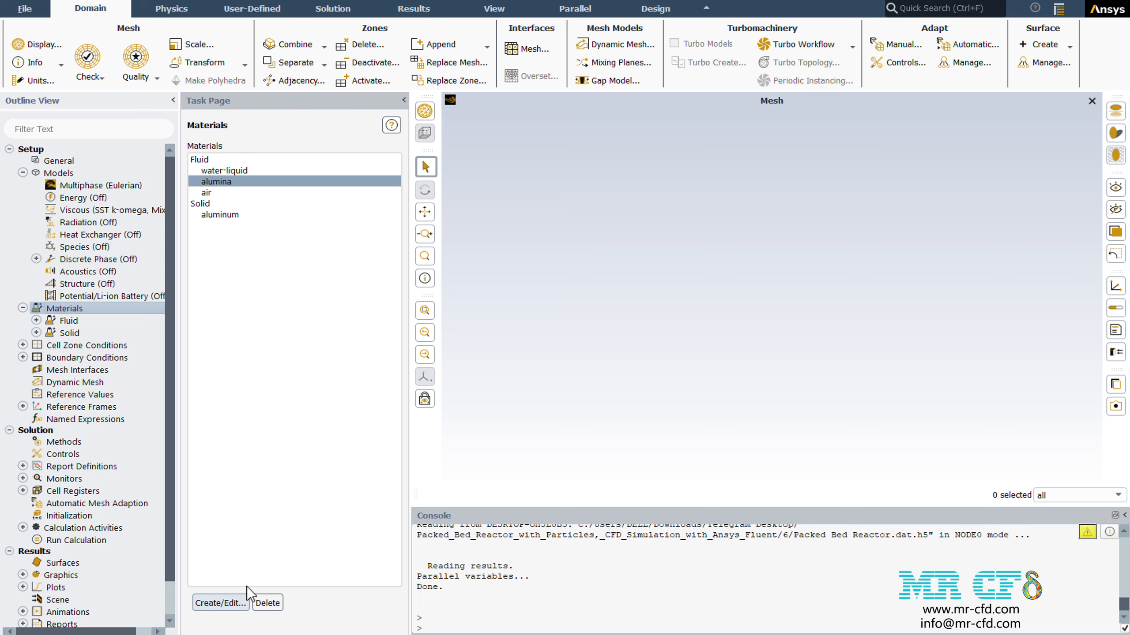
{"action": "left_click", "coordinate": [235, 603]}
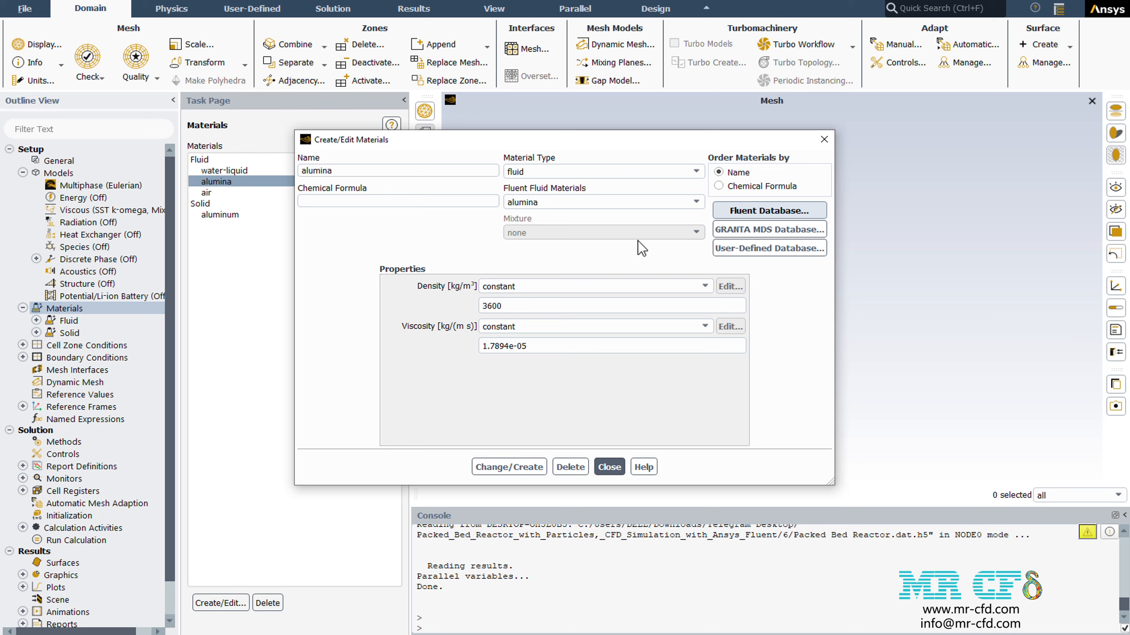
{"action": "left_click", "coordinate": [724, 212]}
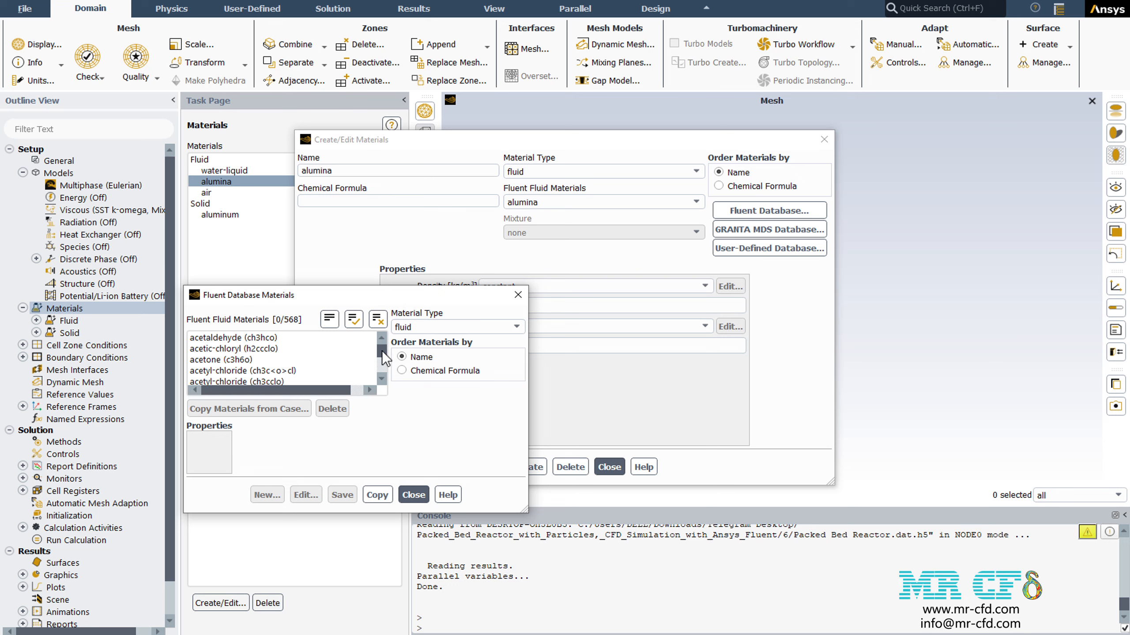
{"action": "key", "text": "w"}
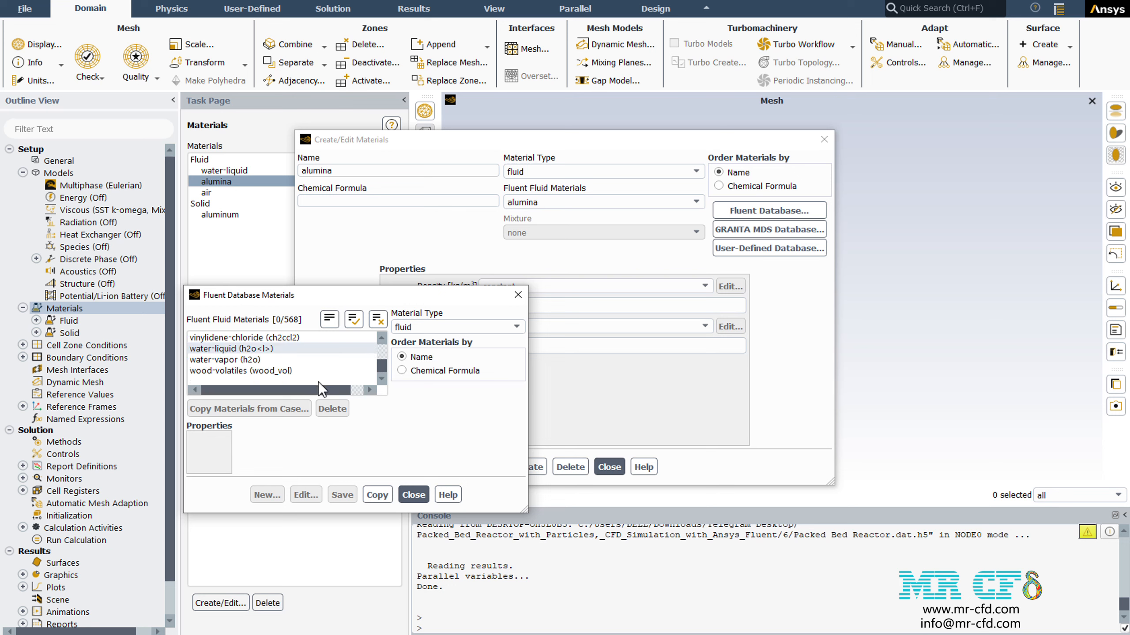
{"action": "left_click", "coordinate": [263, 350]}
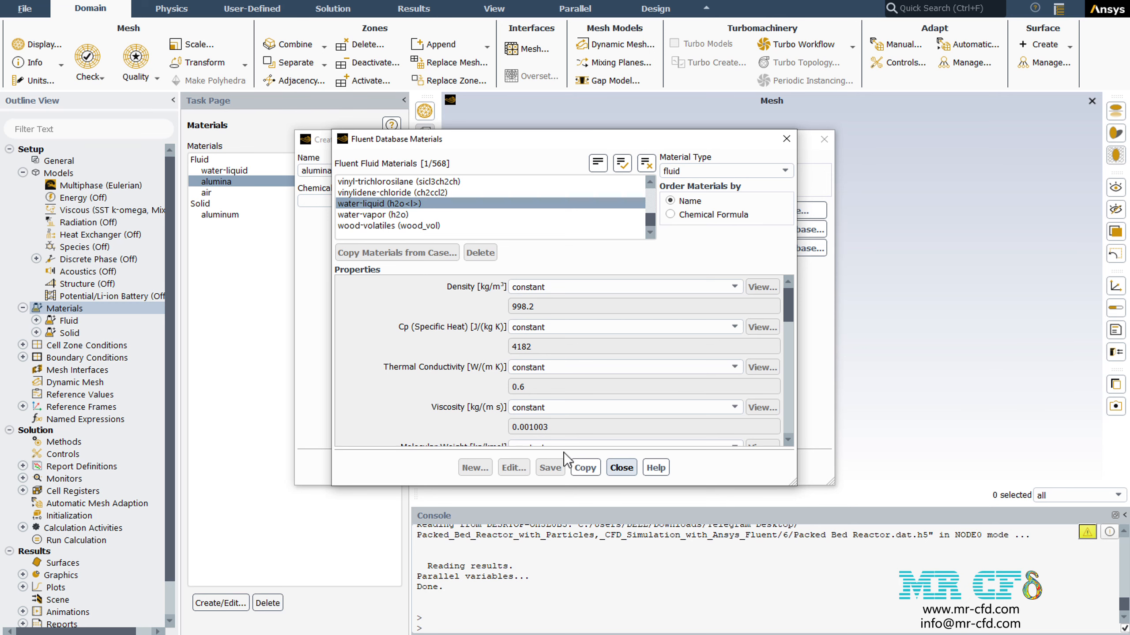
{"action": "left_click", "coordinate": [614, 468]}
{"action": "left_click", "coordinate": [614, 468]}
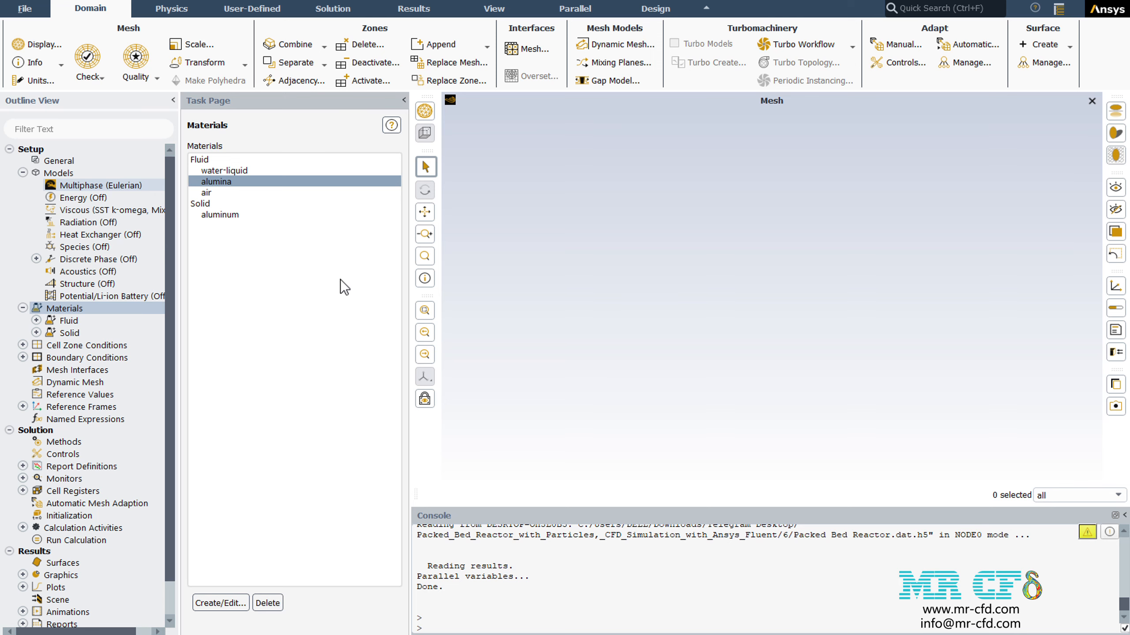
Review the multiphase setup: the flow and particles phases with their granular properties, and the forces for both phase pairs.
{"action": "double_click", "coordinate": [94, 184]}
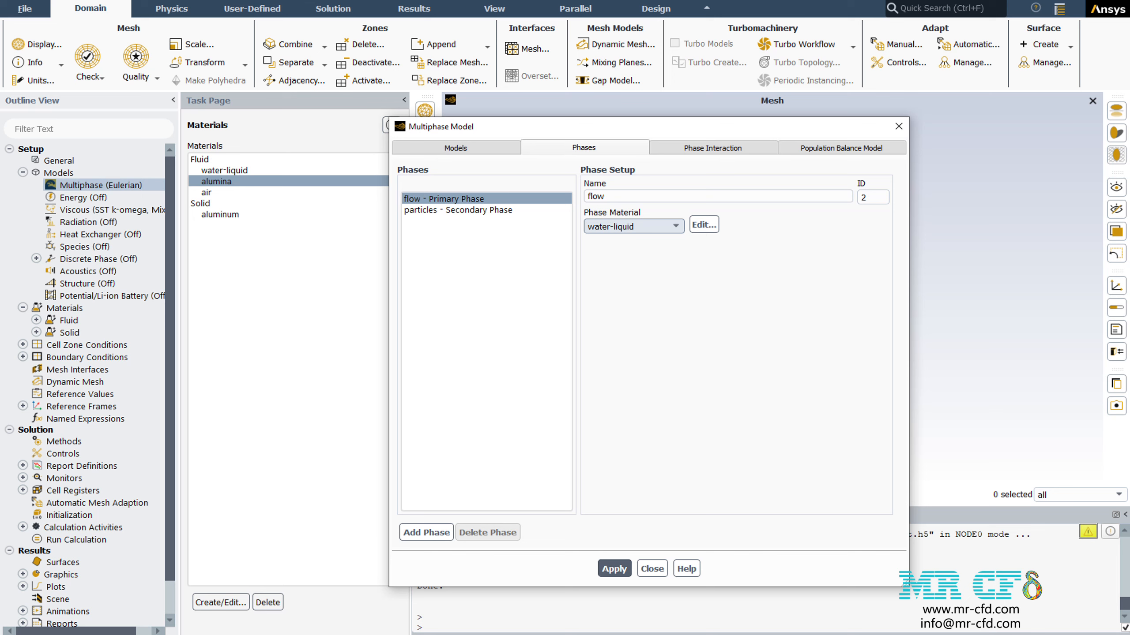
{"action": "left_click", "coordinate": [634, 226]}
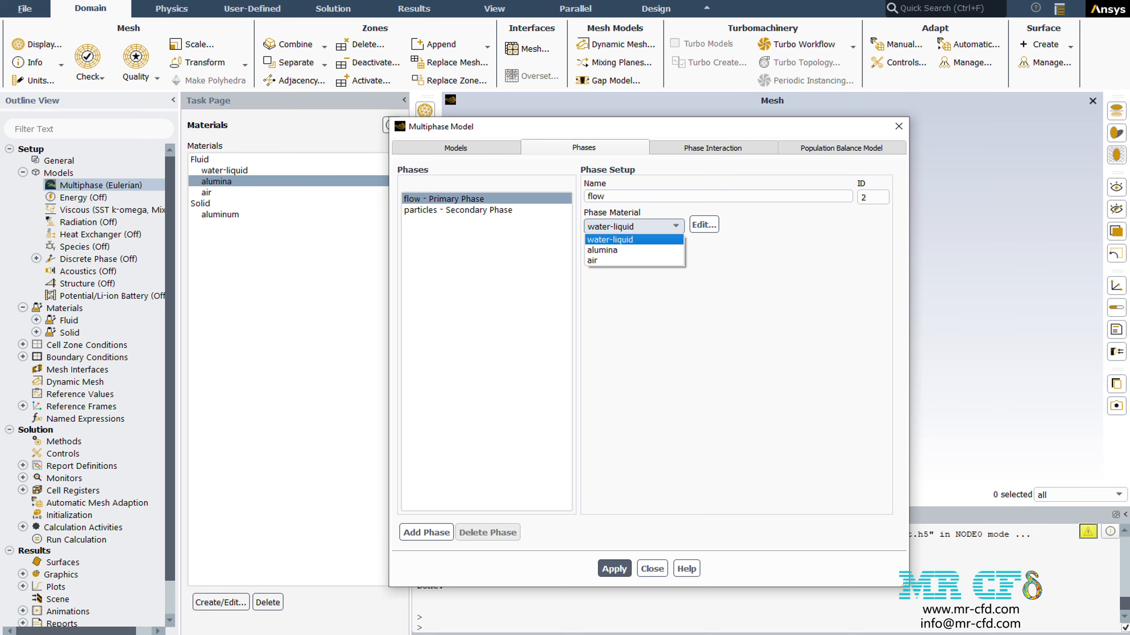
{"action": "left_click", "coordinate": [458, 211]}
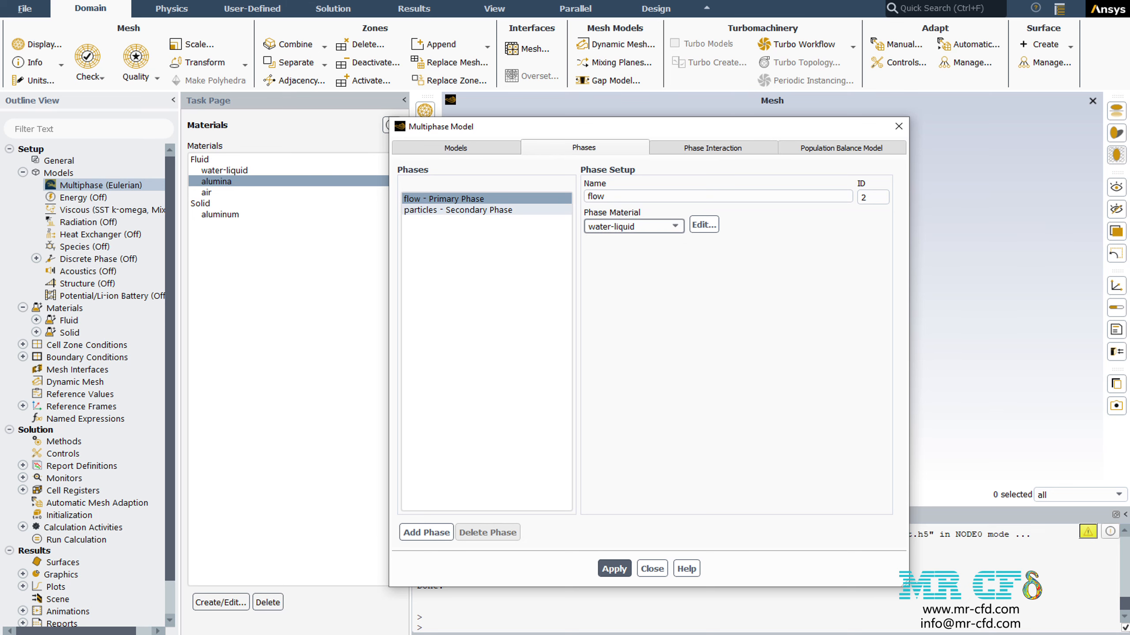
{"action": "left_click", "coordinate": [458, 210]}
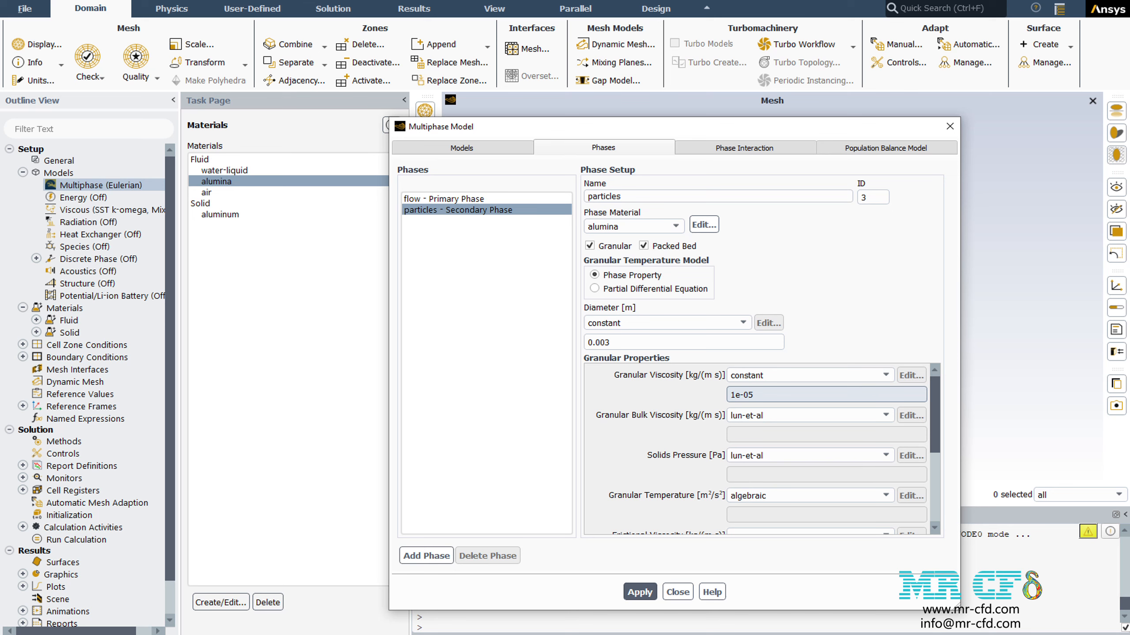
{"action": "scroll", "coordinate": [755, 445], "scroll_direction": "down", "scroll_amount": 3}
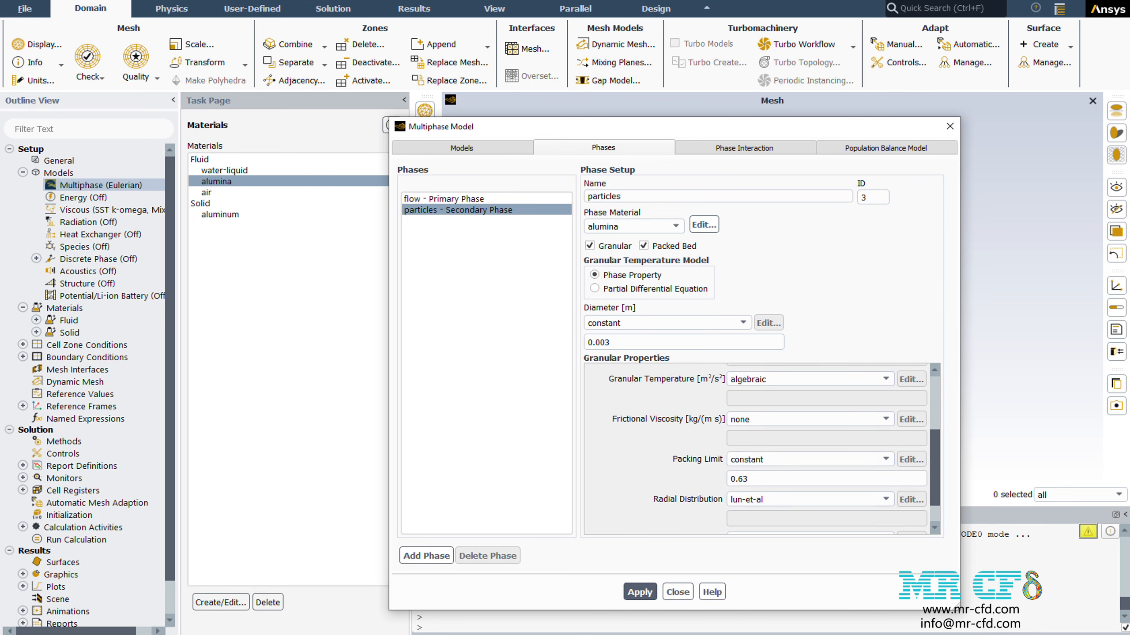
{"action": "scroll", "coordinate": [756, 445], "scroll_direction": "down", "scroll_amount": 1}
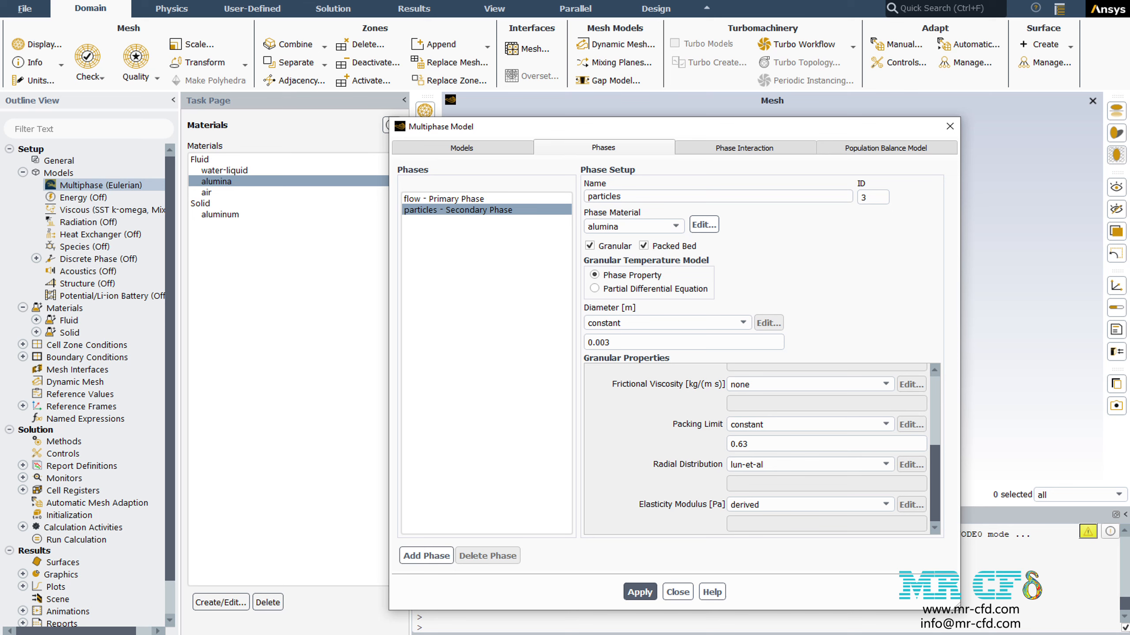
{"action": "scroll", "coordinate": [756, 445], "scroll_direction": "up", "scroll_amount": 5}
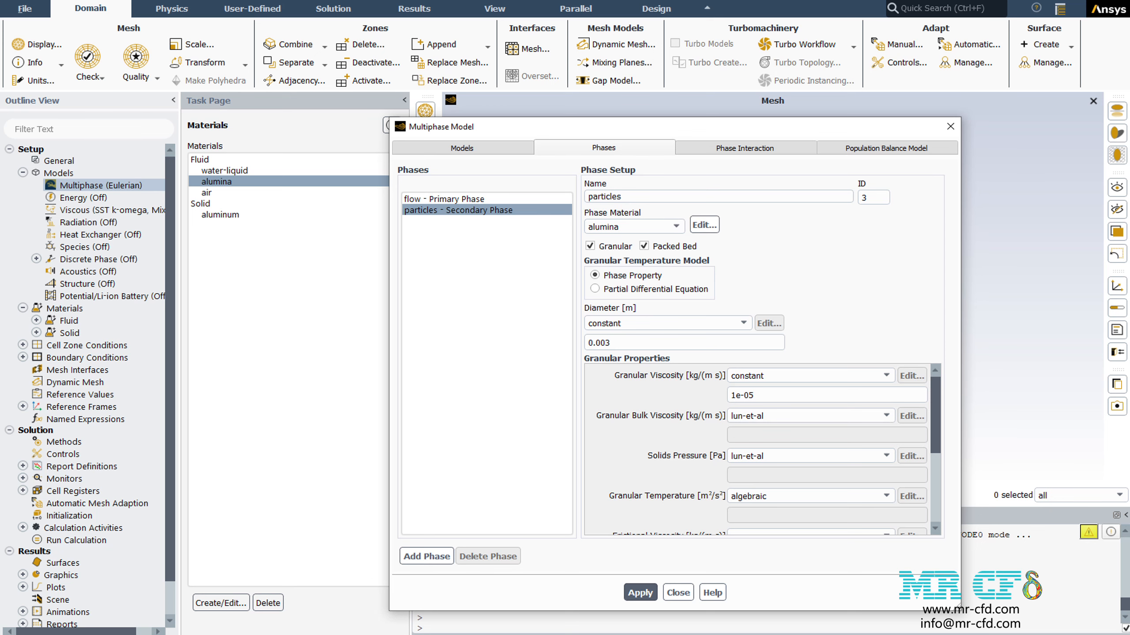
{"action": "left_click", "coordinate": [745, 148]}
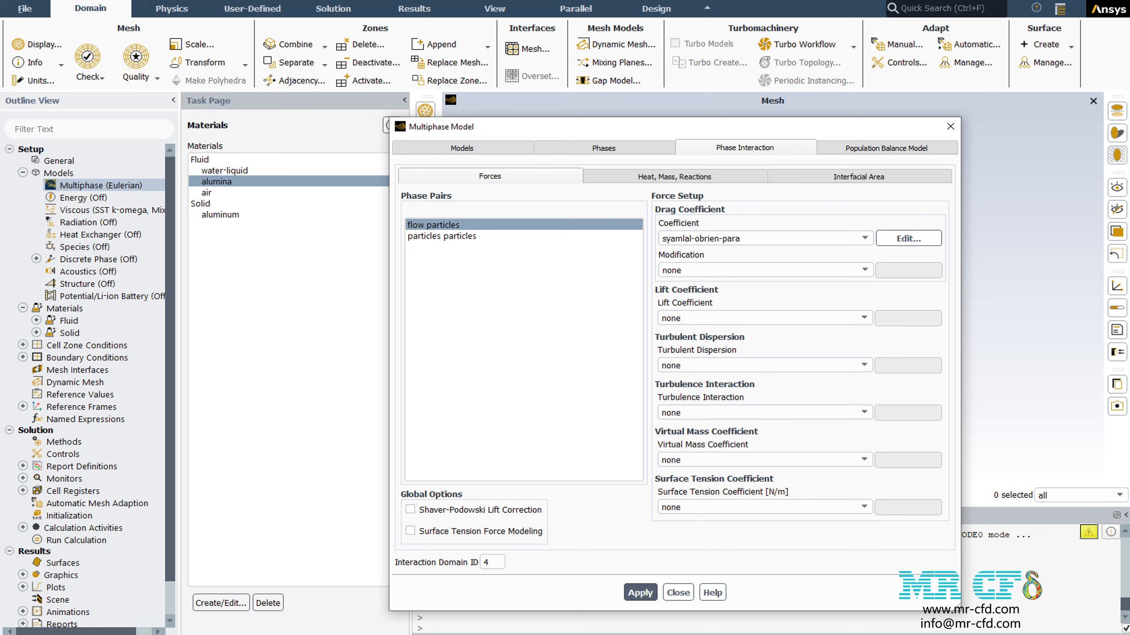
{"action": "left_click", "coordinate": [442, 236]}
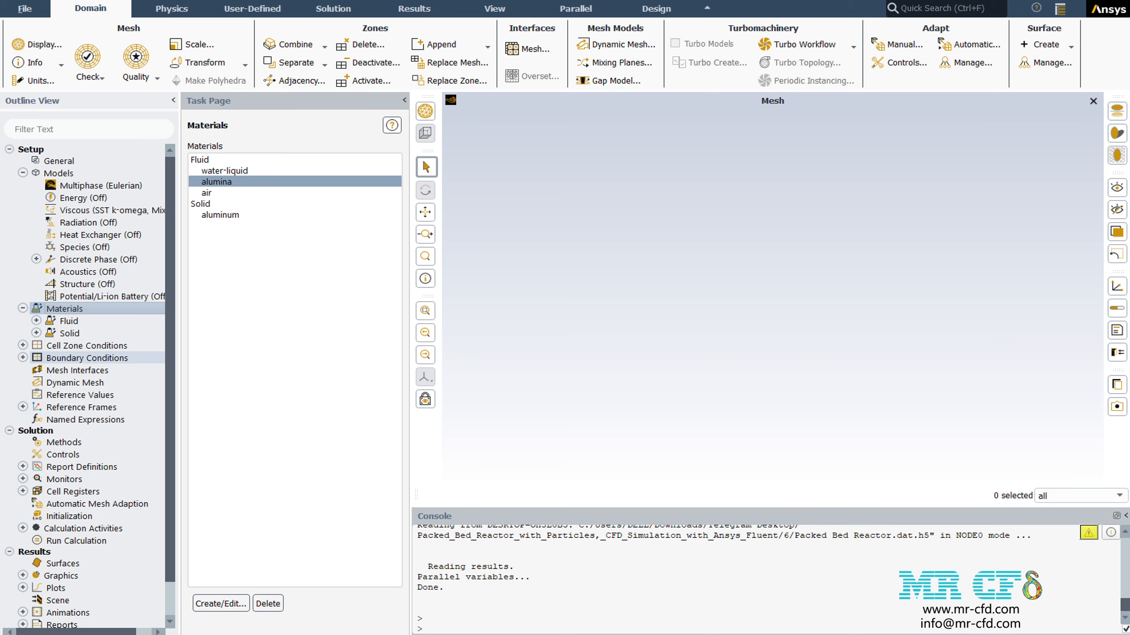
Examine the inlet boundary condition's momentum settings for the mixture, flow and particles phases.
{"action": "double_click", "coordinate": [87, 358]}
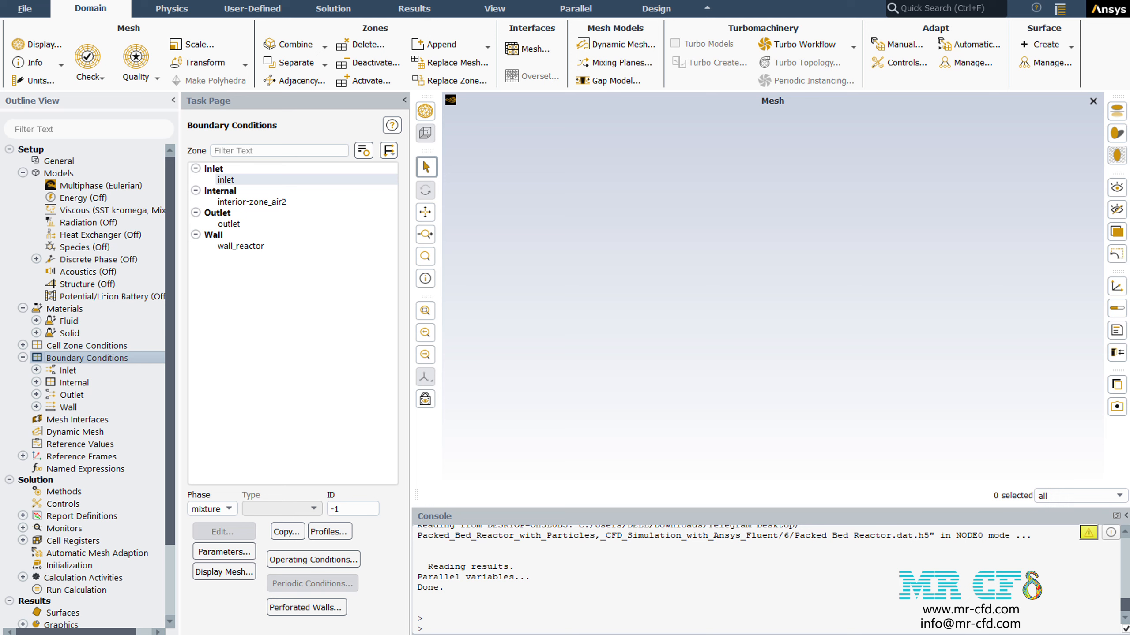
{"action": "left_click", "coordinate": [226, 180]}
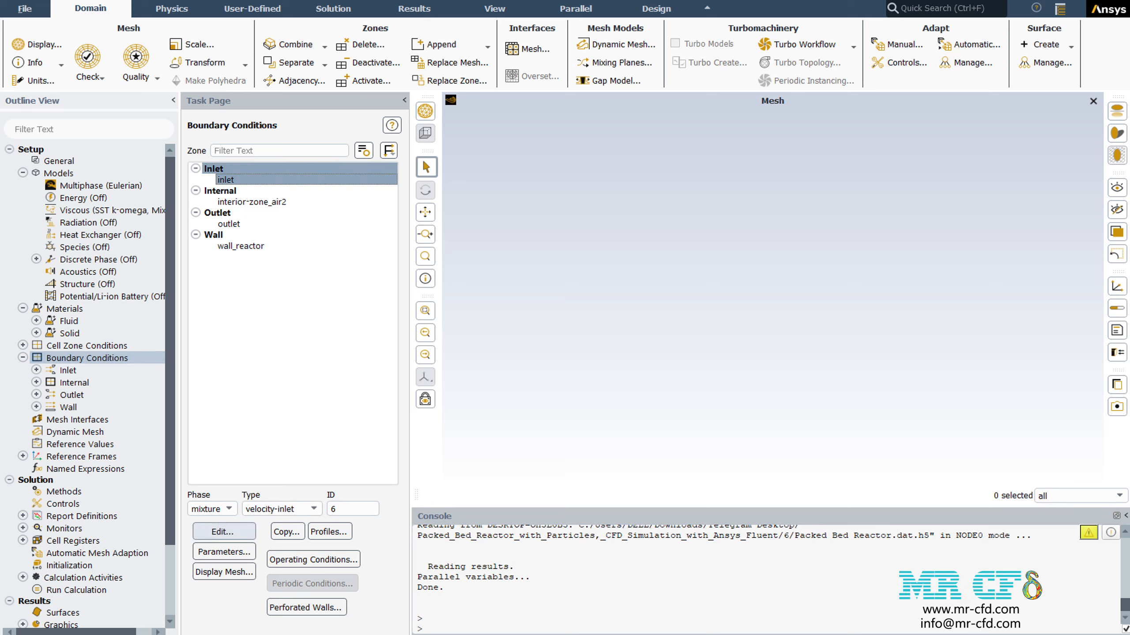
{"action": "left_click", "coordinate": [222, 532]}
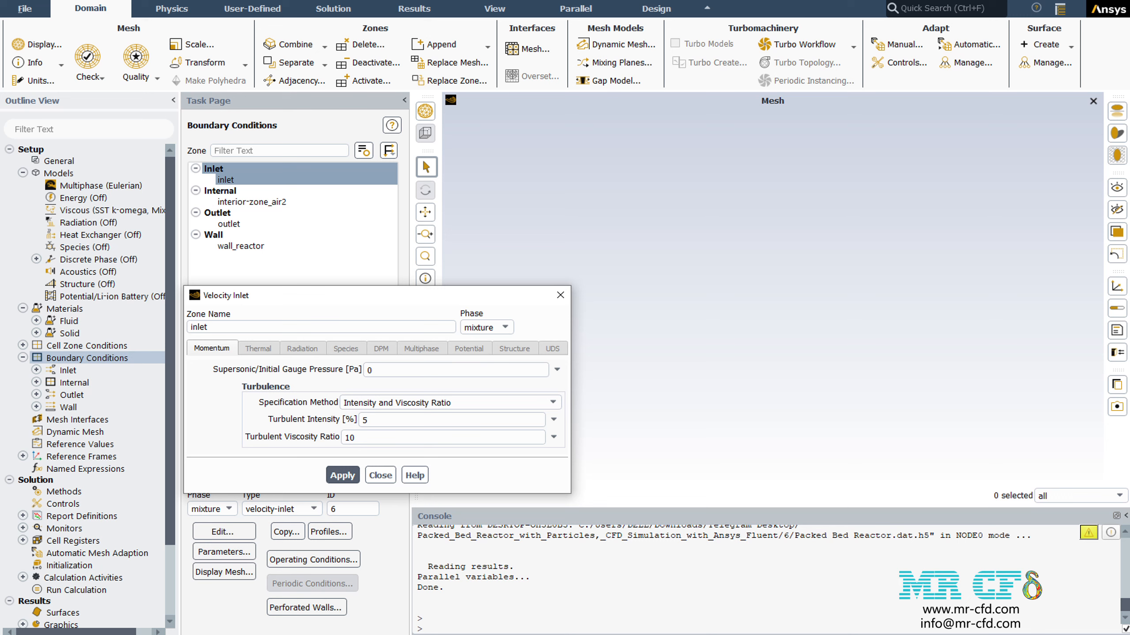
{"action": "left_click", "coordinate": [486, 327]}
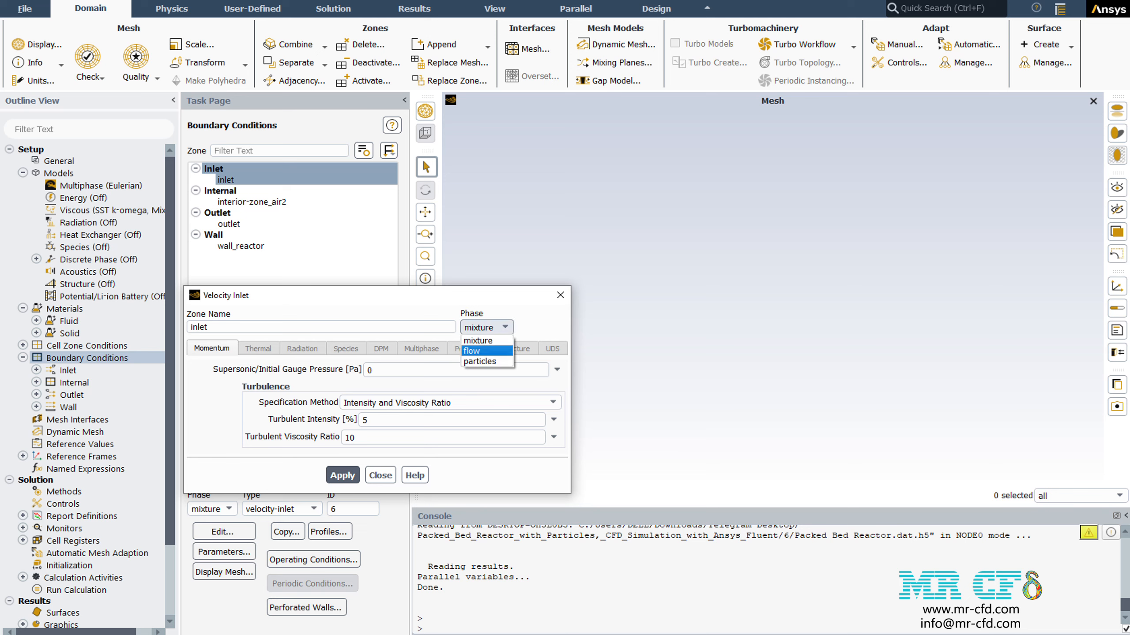
{"action": "left_click", "coordinate": [487, 351]}
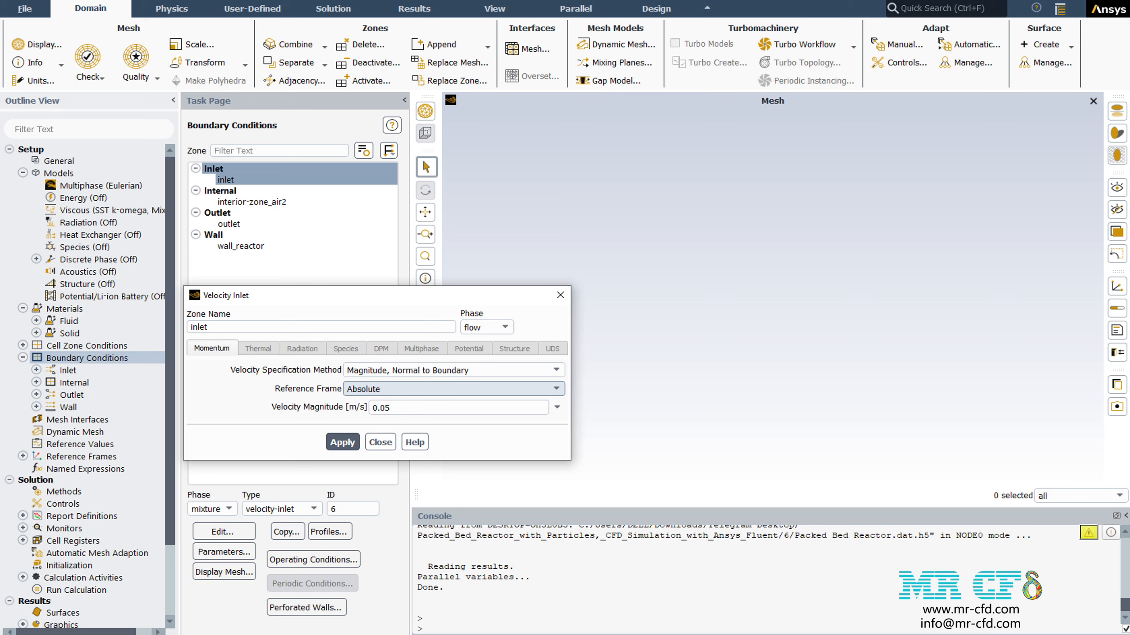
{"action": "left_click", "coordinate": [487, 328]}
{"action": "left_click", "coordinate": [479, 362]}
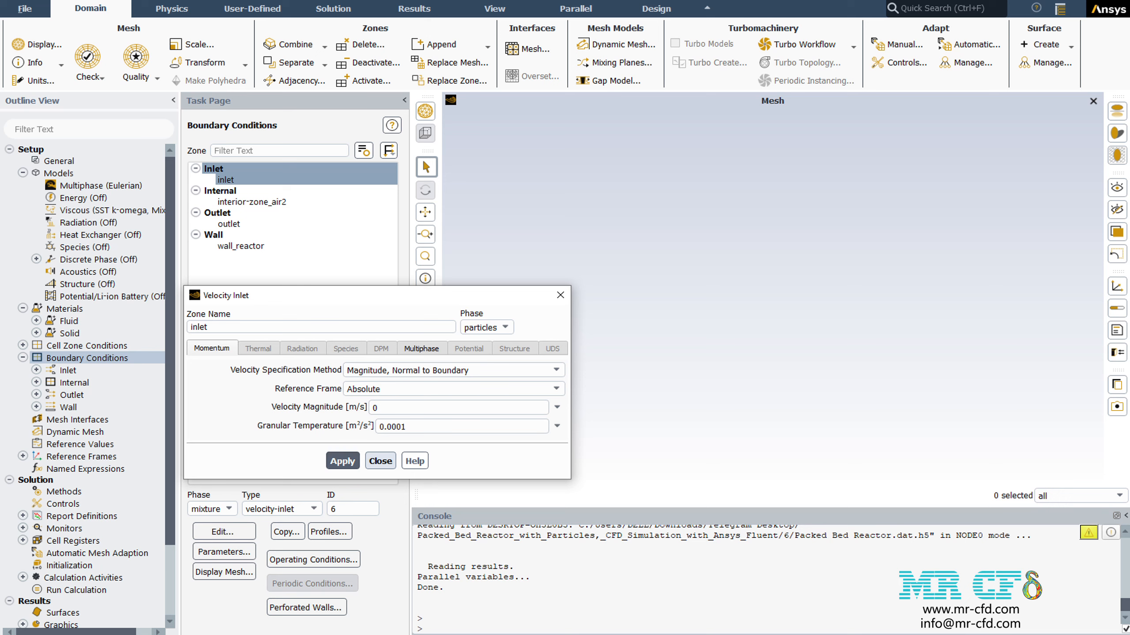
{"action": "left_click", "coordinate": [380, 462]}
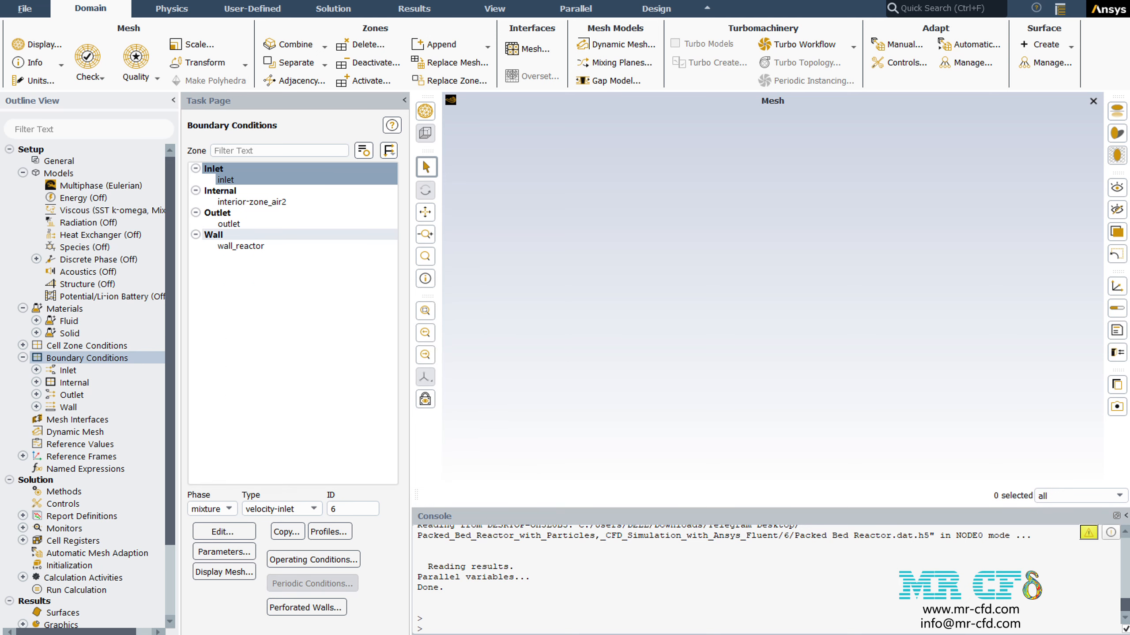
Examine the boundary condition settings of the outlet and the wall_reactor zone.
{"action": "left_click", "coordinate": [230, 224]}
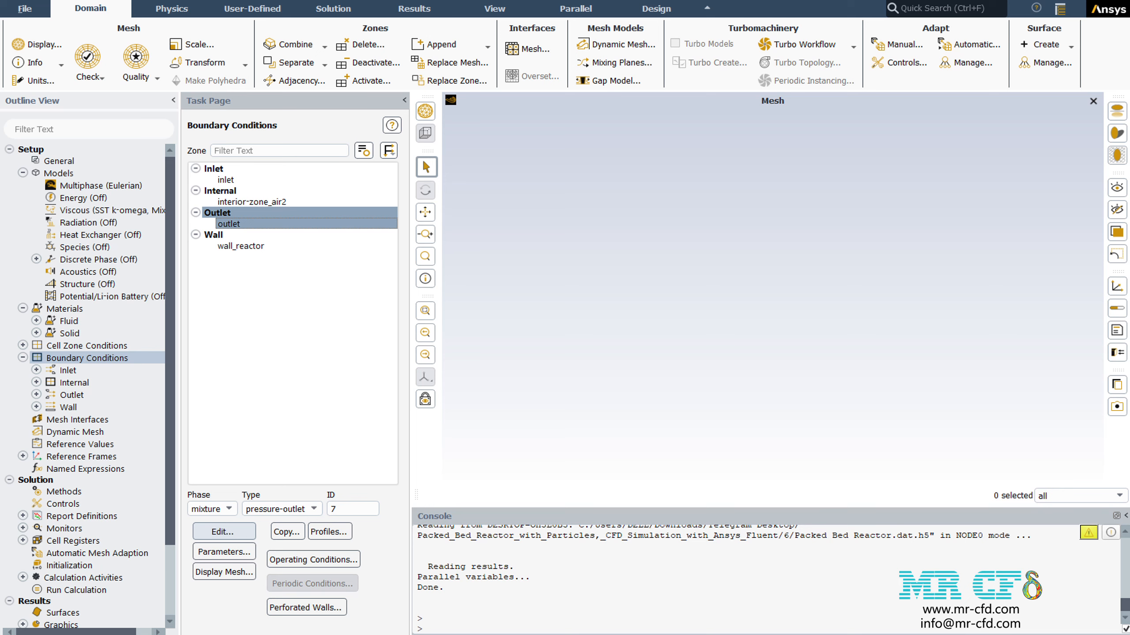
{"action": "left_click", "coordinate": [224, 532]}
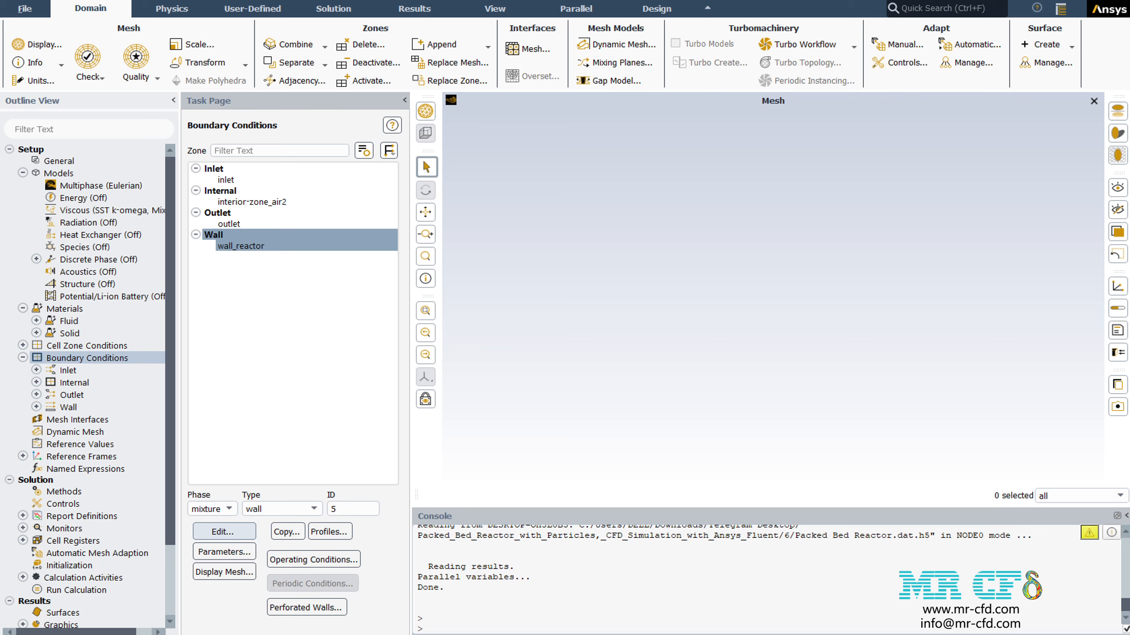
{"action": "left_click", "coordinate": [225, 532]}
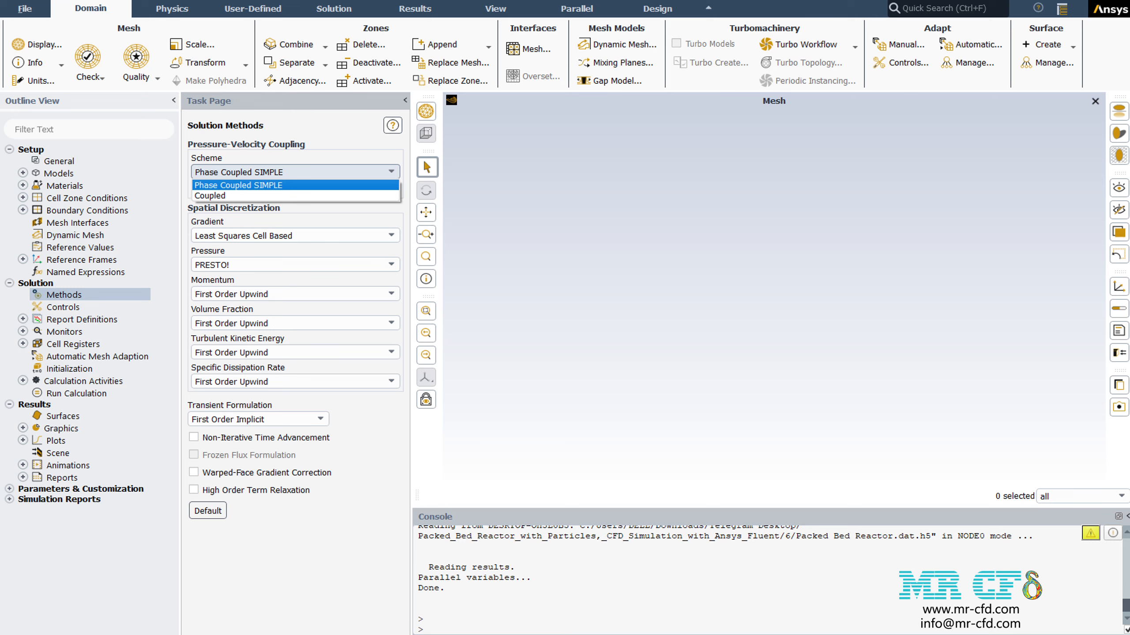
Review the pressure-velocity coupling schemes in the solution methods and the residual monitors' convergence criteria for all equations.
{"action": "key", "text": "Escape"}
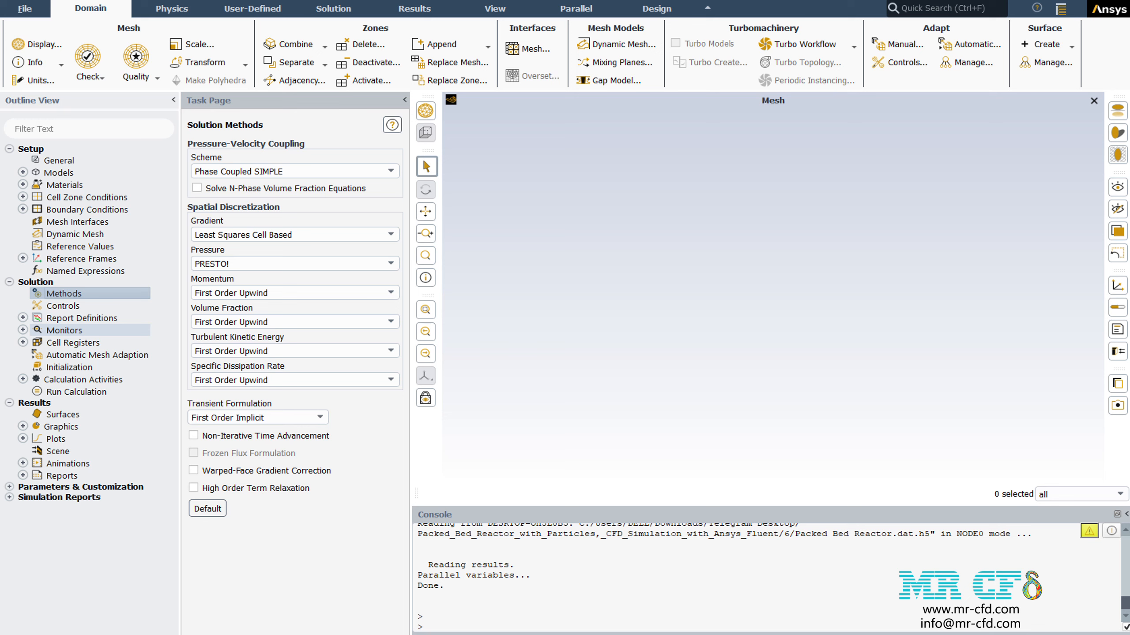
{"action": "left_click", "coordinate": [23, 330]}
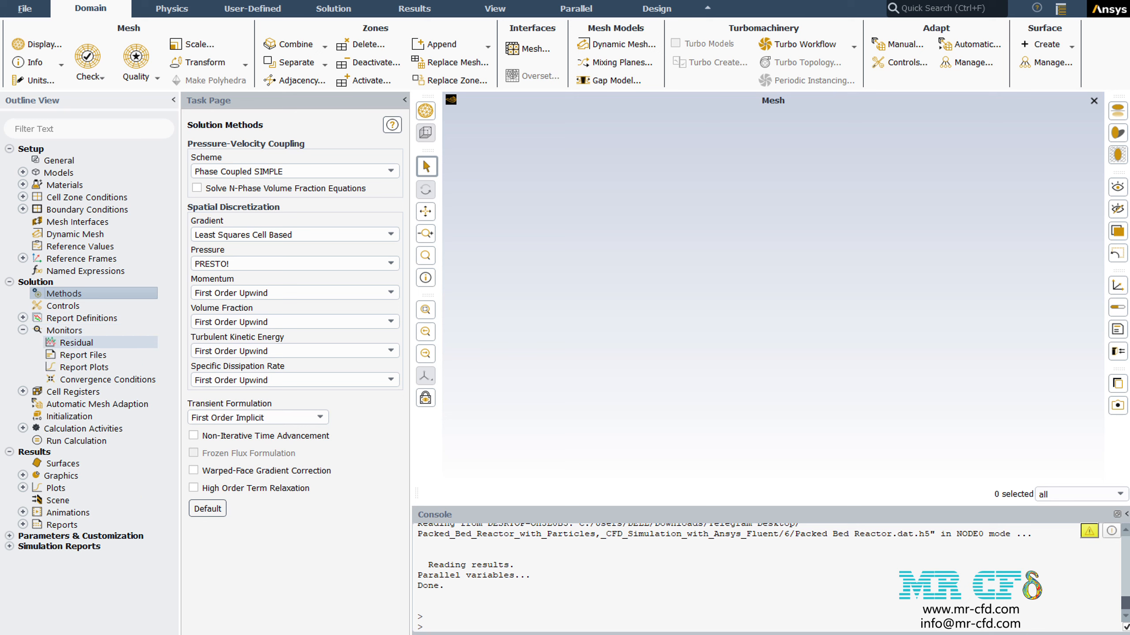
{"action": "double_click", "coordinate": [77, 342]}
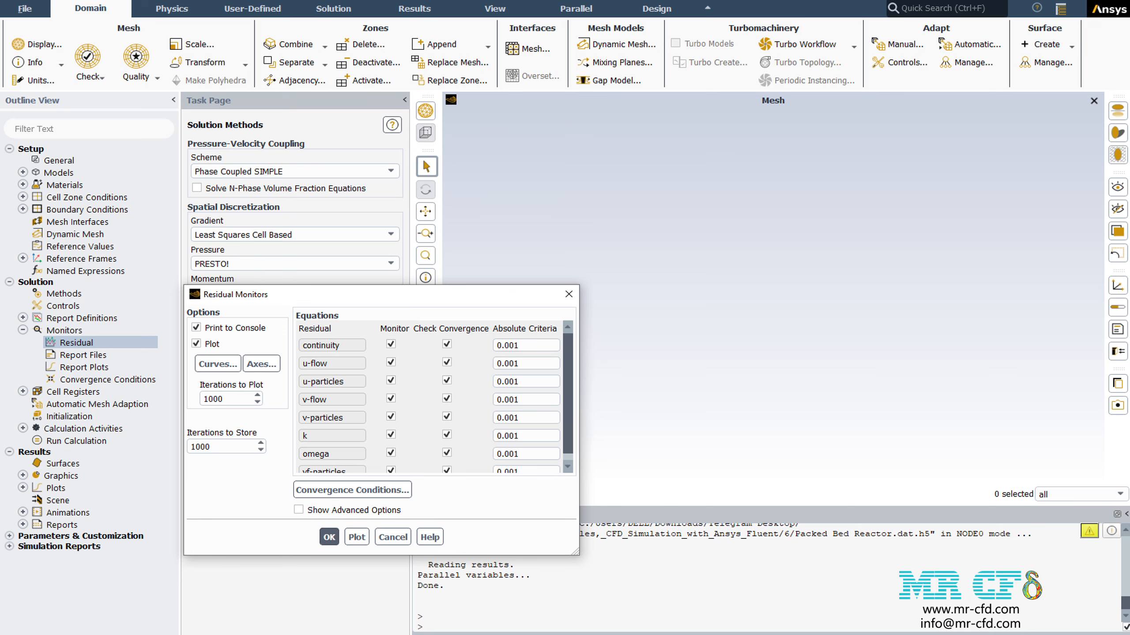
{"action": "scroll", "coordinate": [429, 400], "scroll_direction": "down", "scroll_amount": 1}
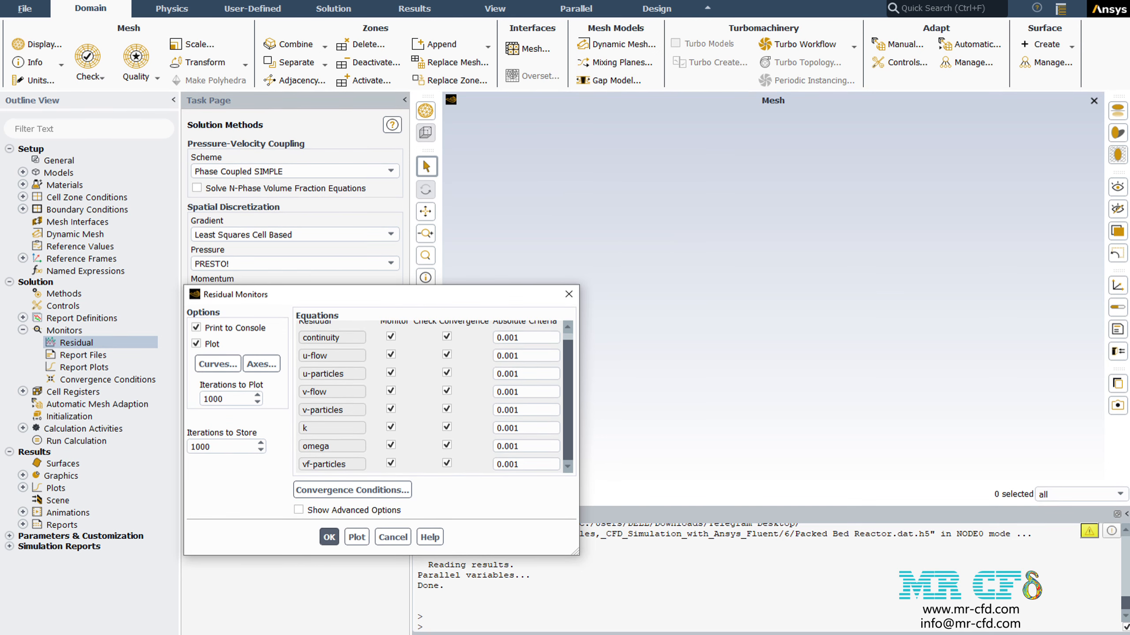
{"action": "left_click", "coordinate": [329, 537]}
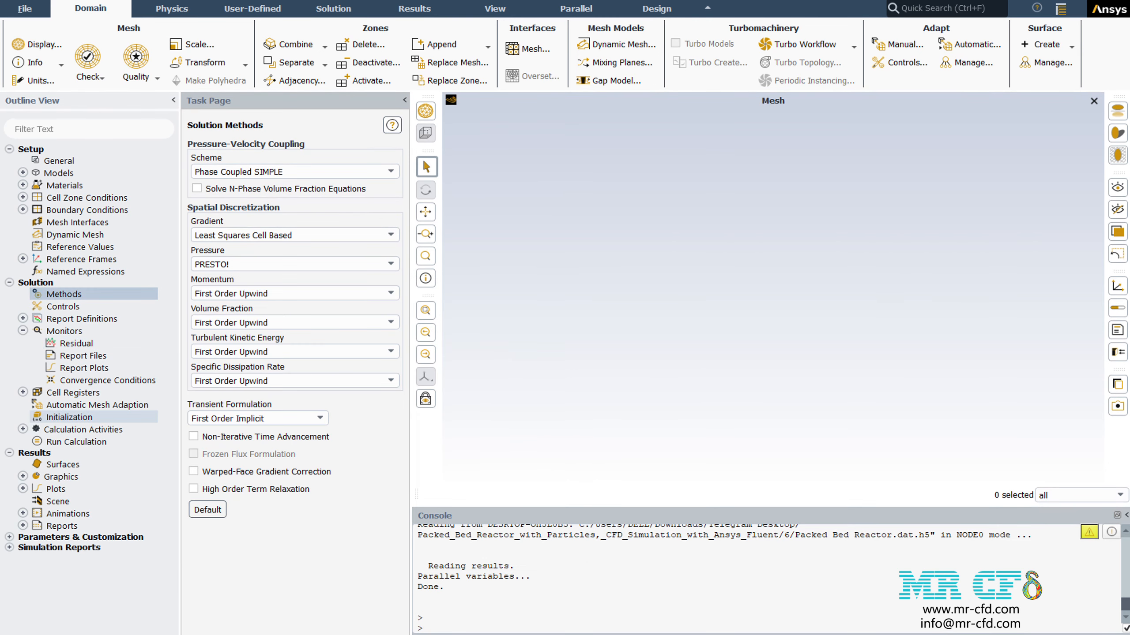
Review the solution initialization settings and the run calculation's time step parameters.
{"action": "left_click", "coordinate": [69, 418]}
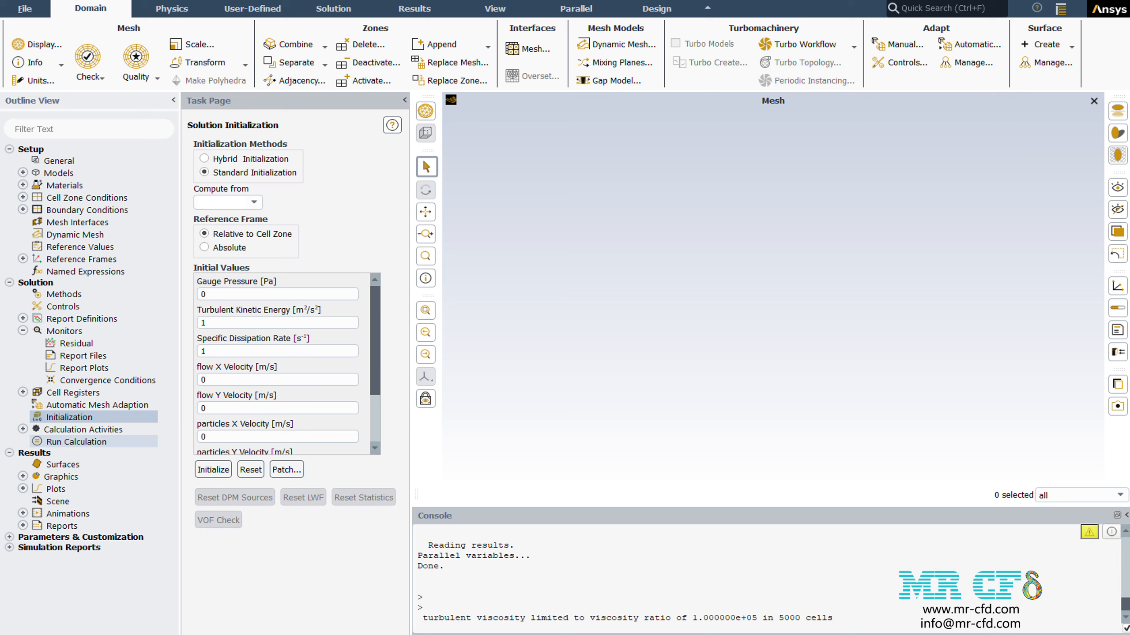
{"action": "left_click", "coordinate": [76, 442]}
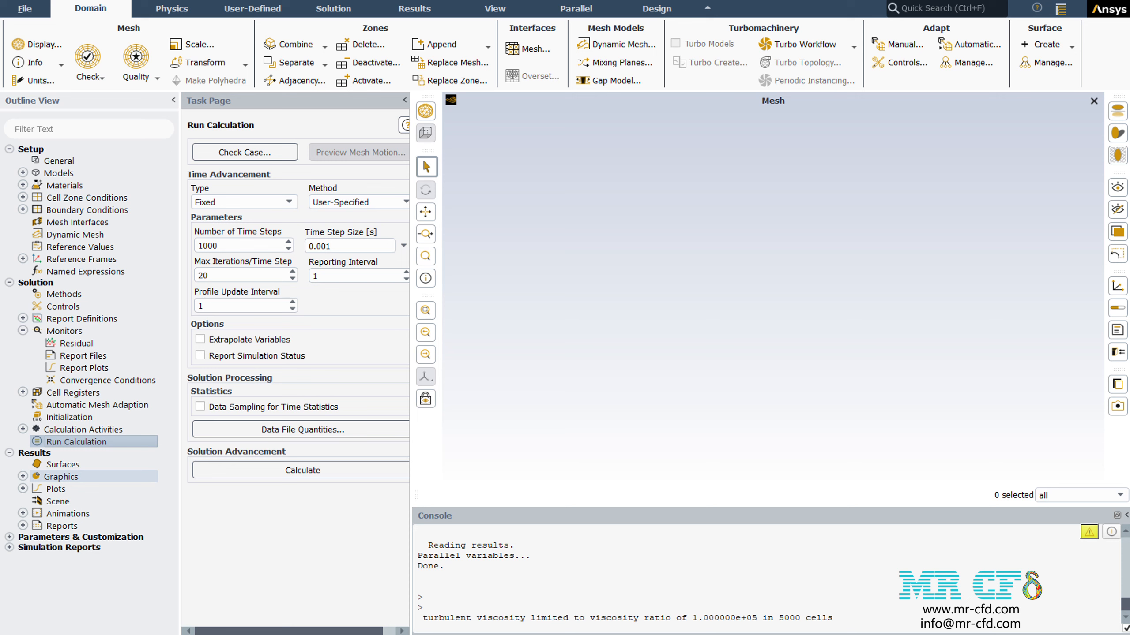
Open the contour-1 definition, look through its available field variables and choose the particles phase for velocity magnitude.
{"action": "left_click", "coordinate": [22, 476]}
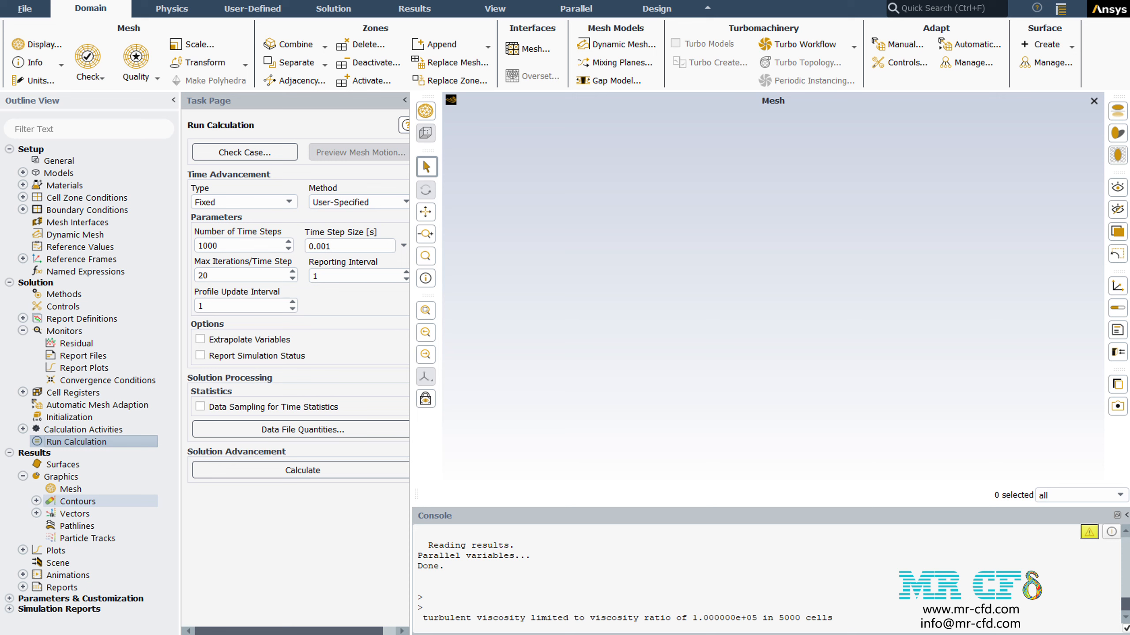
{"action": "left_click", "coordinate": [36, 501]}
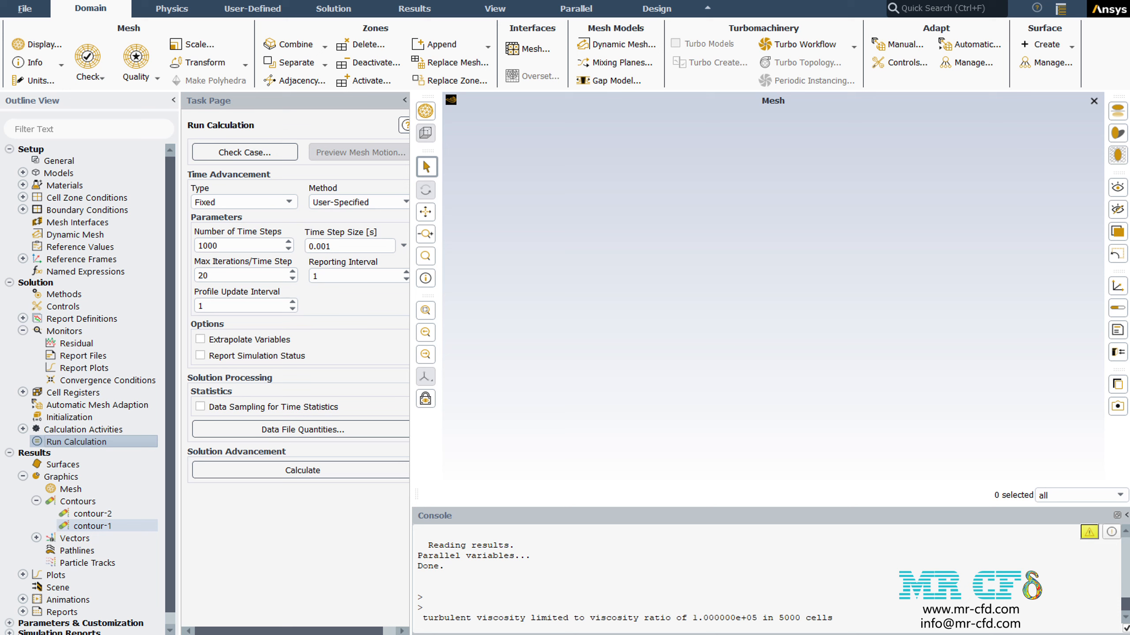
{"action": "double_click", "coordinate": [92, 526]}
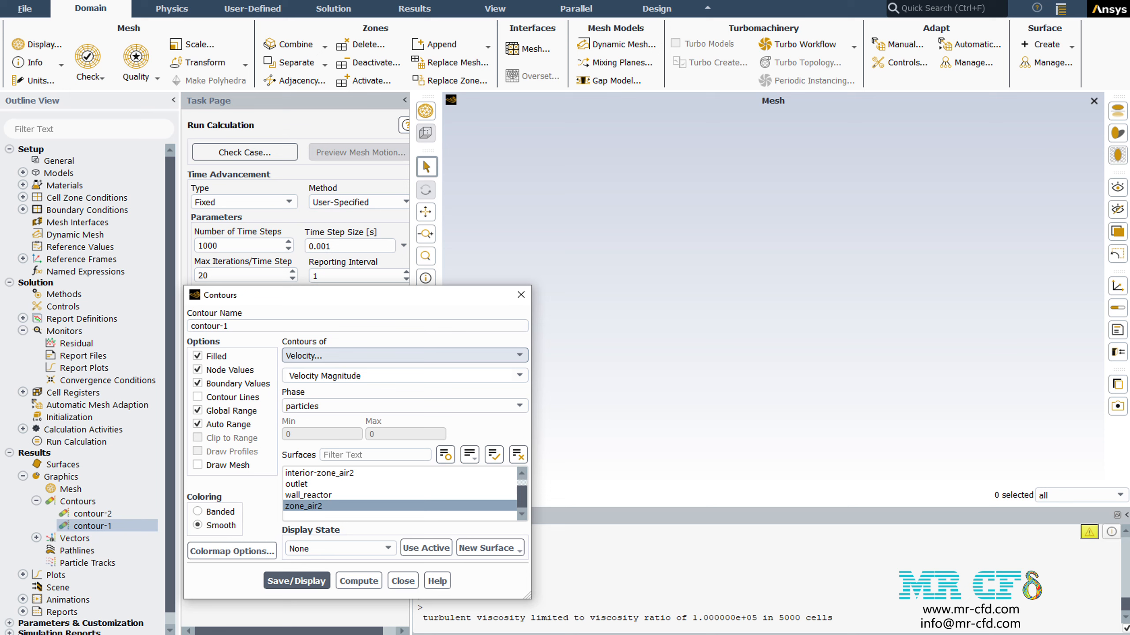
{"action": "left_click", "coordinate": [405, 355]}
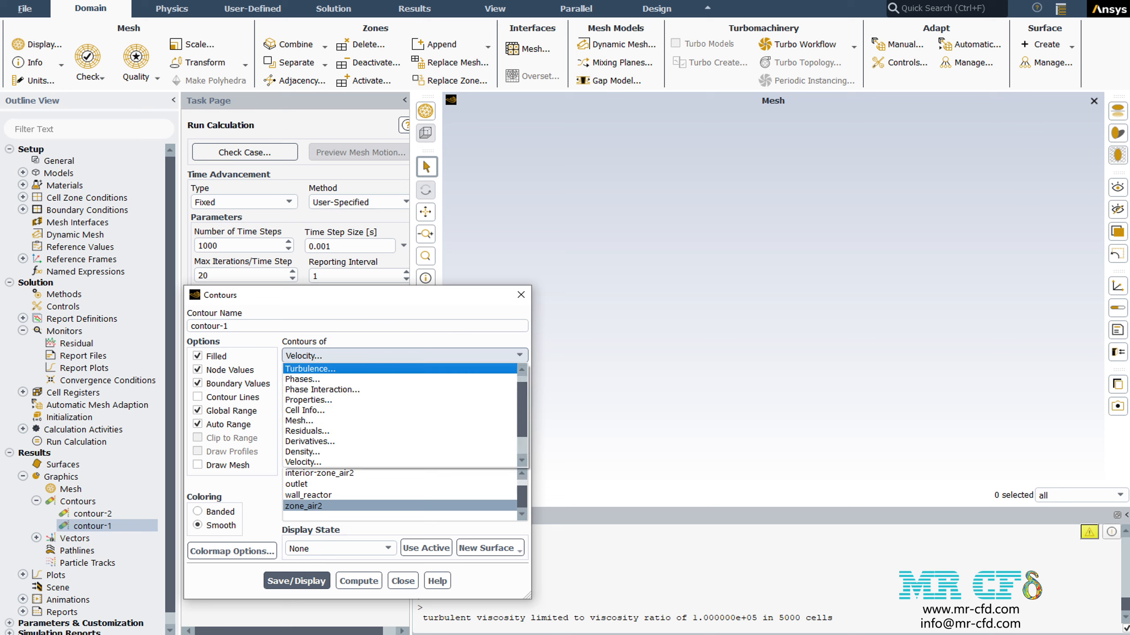
{"action": "scroll", "coordinate": [399, 414], "scroll_direction": "down", "scroll_amount": 1}
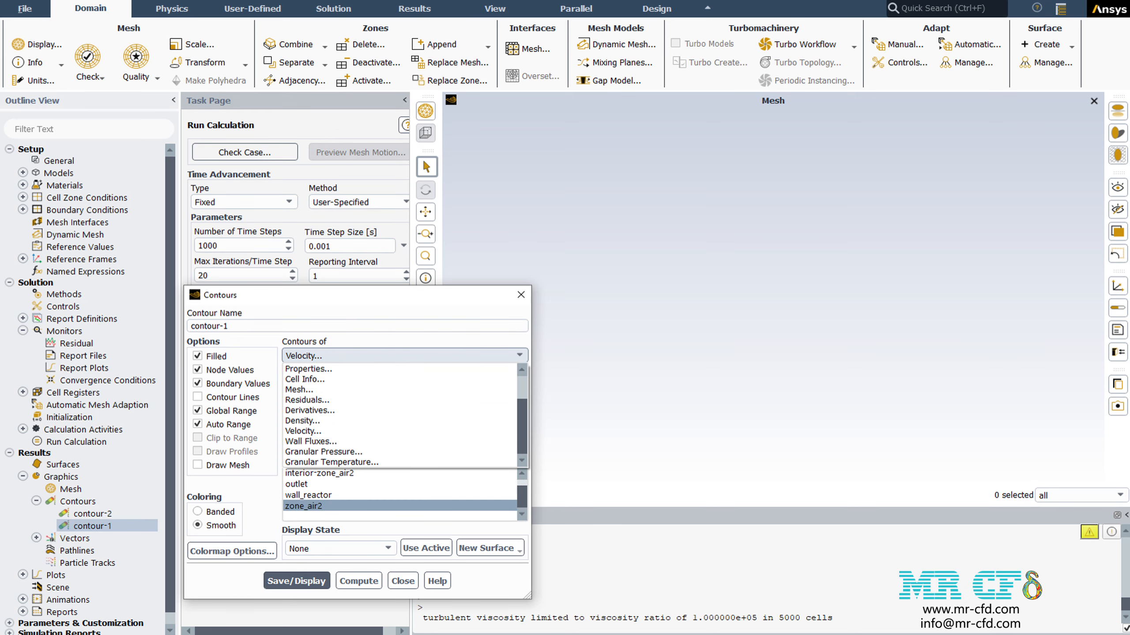
{"action": "scroll", "coordinate": [400, 414], "scroll_direction": "up", "scroll_amount": 1}
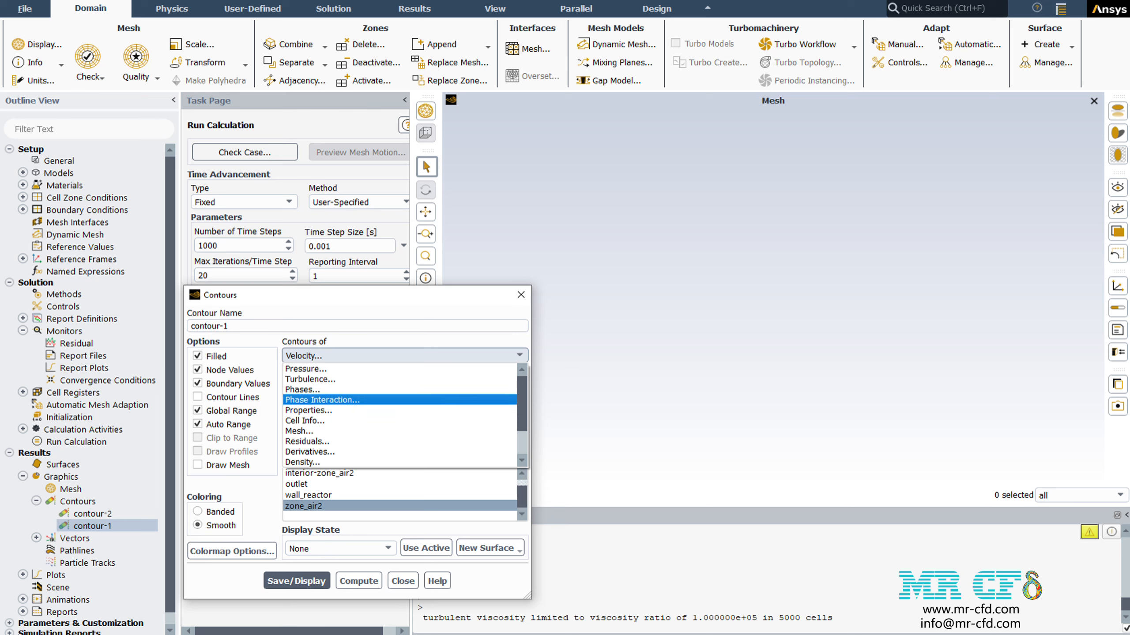
{"action": "left_click", "coordinate": [400, 355]}
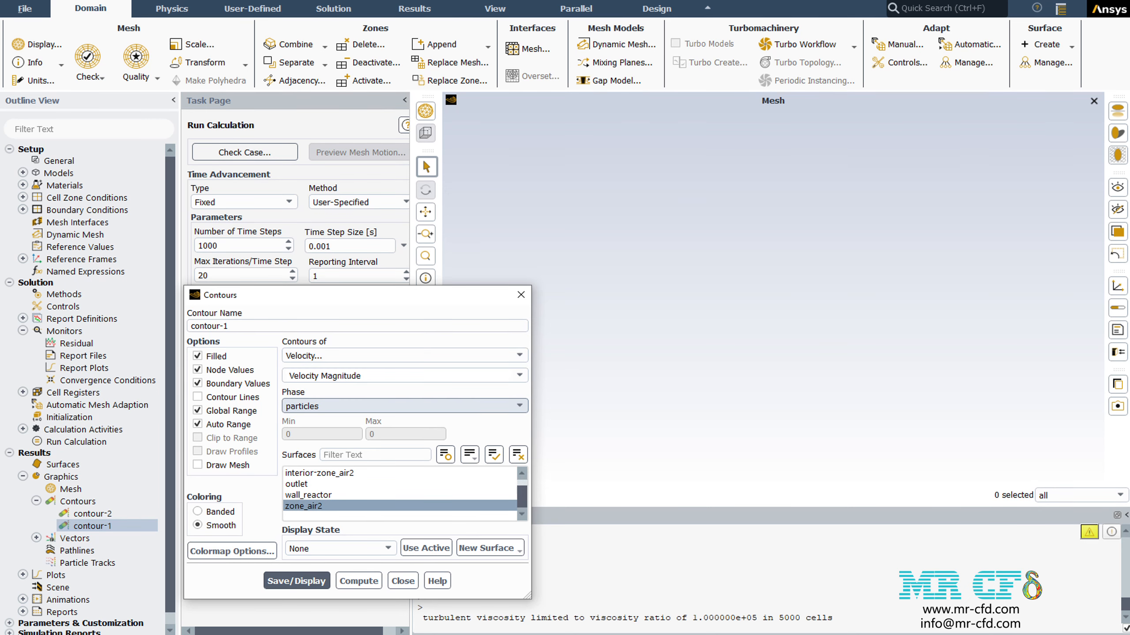
{"action": "left_click", "coordinate": [404, 406]}
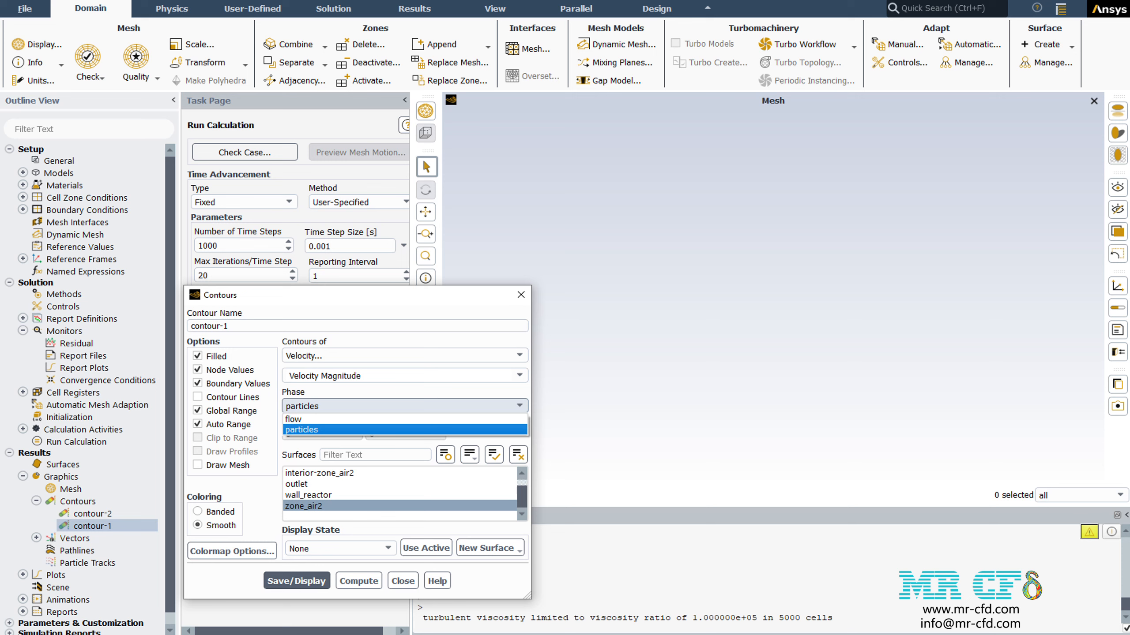
{"action": "left_click", "coordinate": [302, 430]}
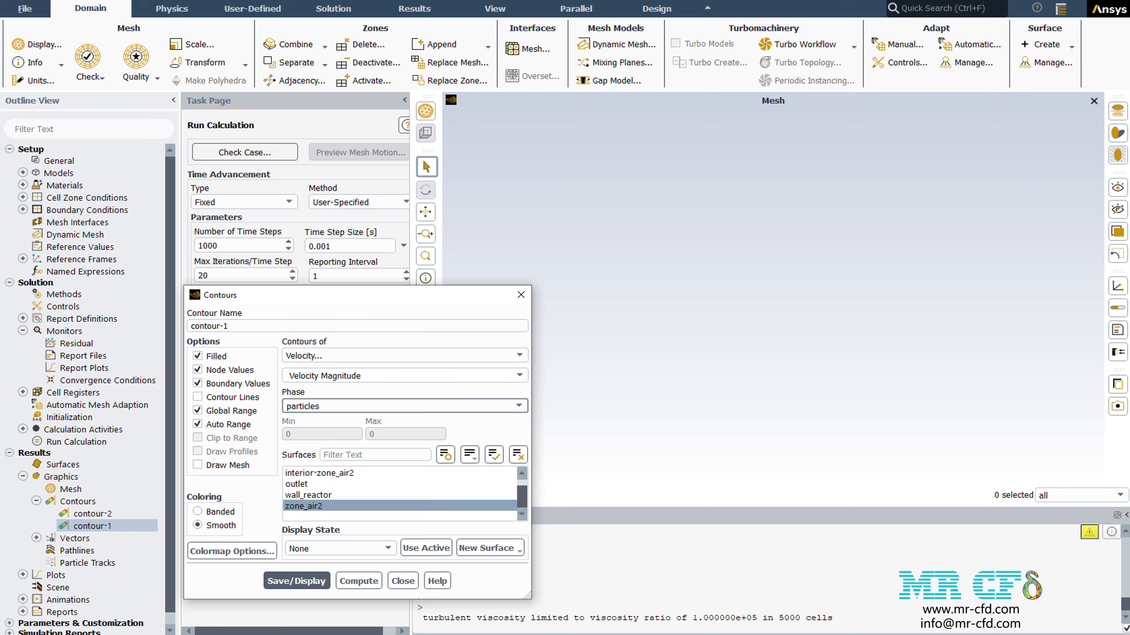
Display contour-1 for the particles' velocity magnitude on zone_air2, and contour-2 for the mixture's static pressure on the outlet.
{"action": "scroll", "coordinate": [400, 493], "scroll_direction": "up", "scroll_amount": 1}
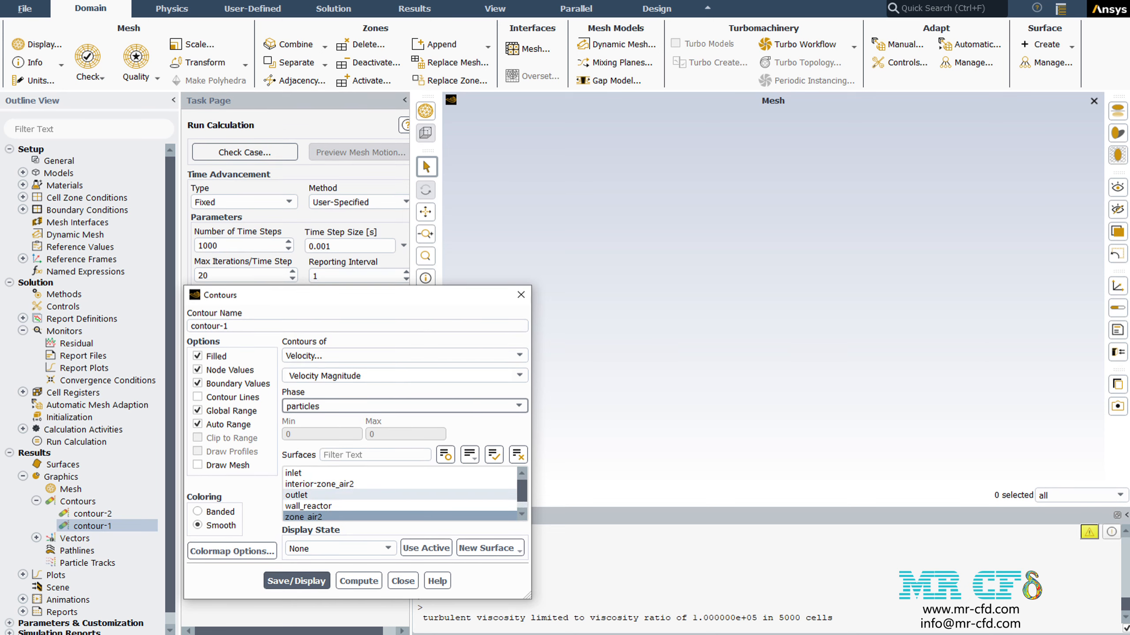
{"action": "scroll", "coordinate": [400, 494], "scroll_direction": "down", "scroll_amount": 1}
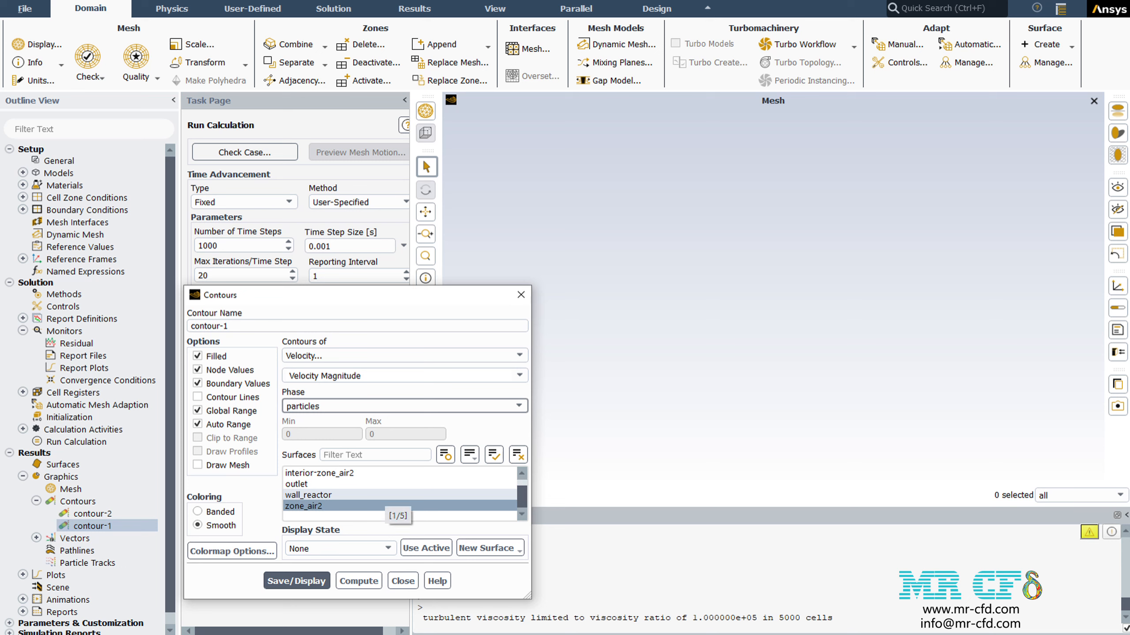
{"action": "left_click", "coordinate": [384, 505]}
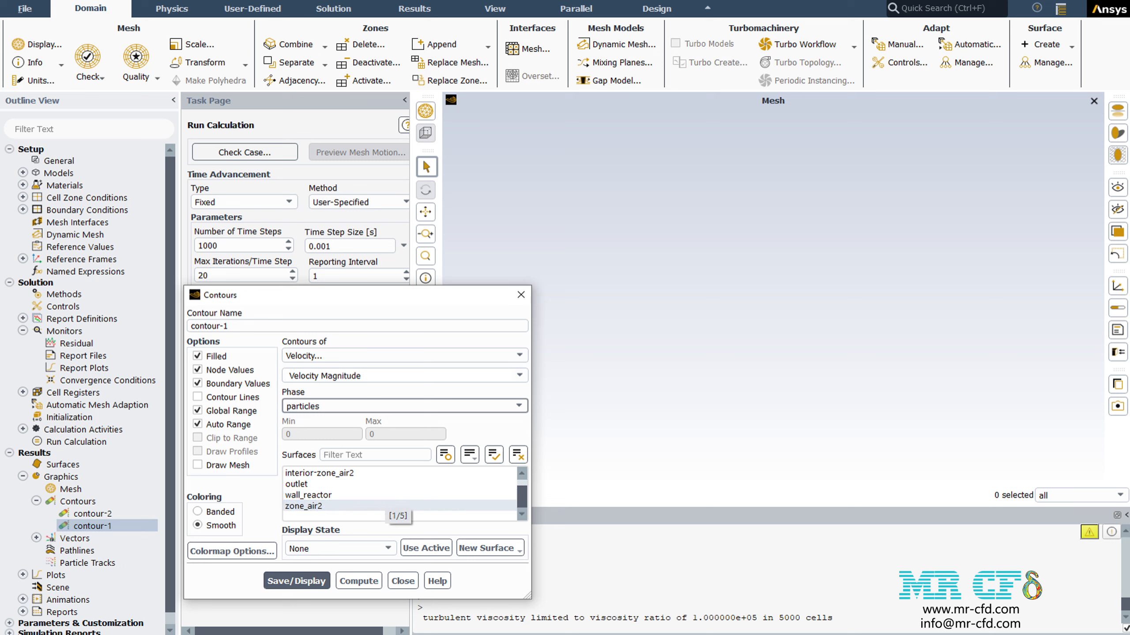
{"action": "left_click", "coordinate": [385, 506]}
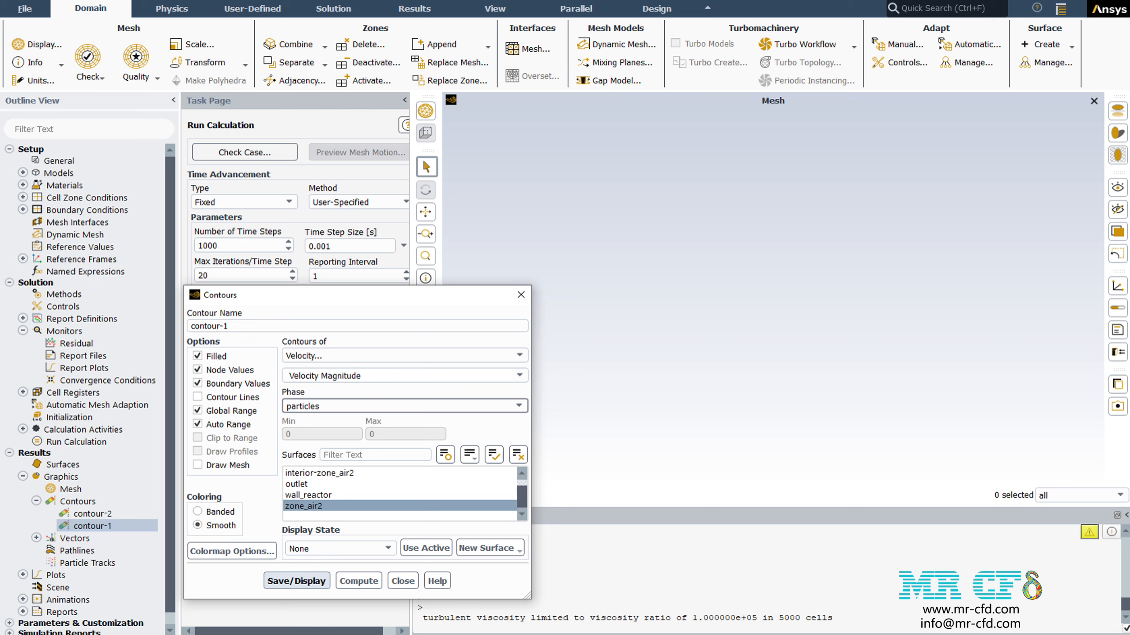
{"action": "left_click", "coordinate": [297, 581]}
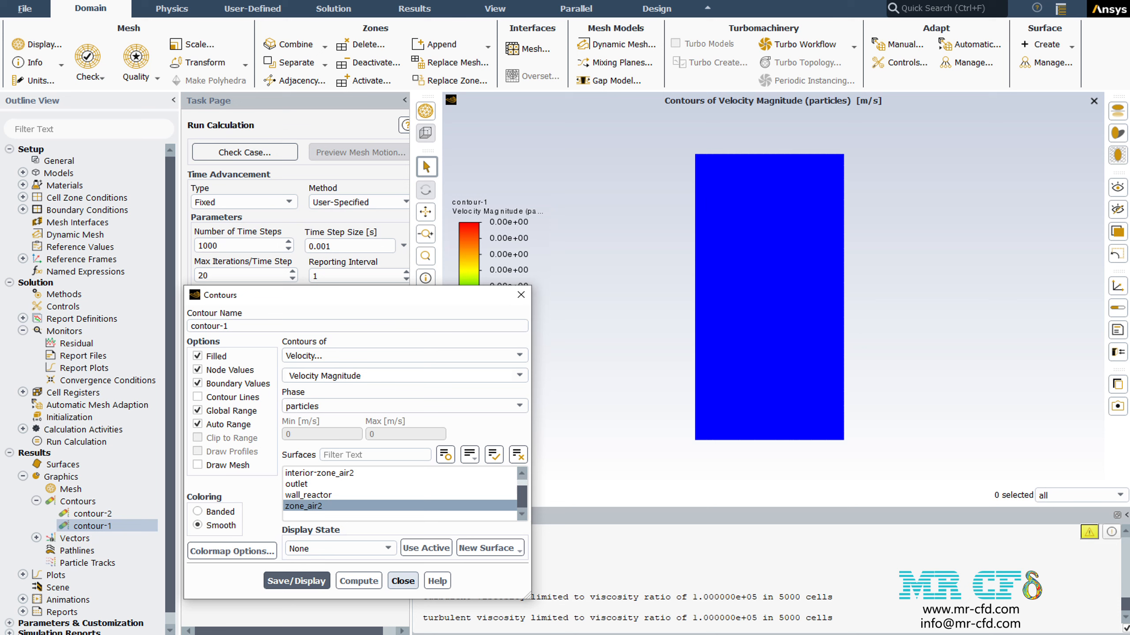
{"action": "left_click", "coordinate": [403, 581]}
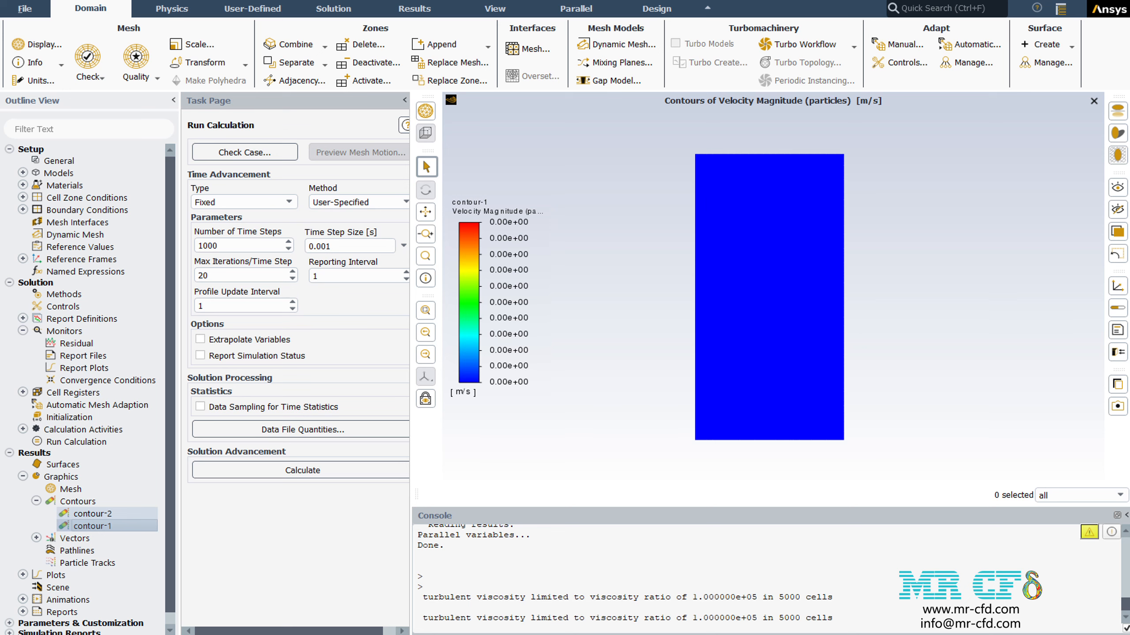
{"action": "double_click", "coordinate": [92, 514]}
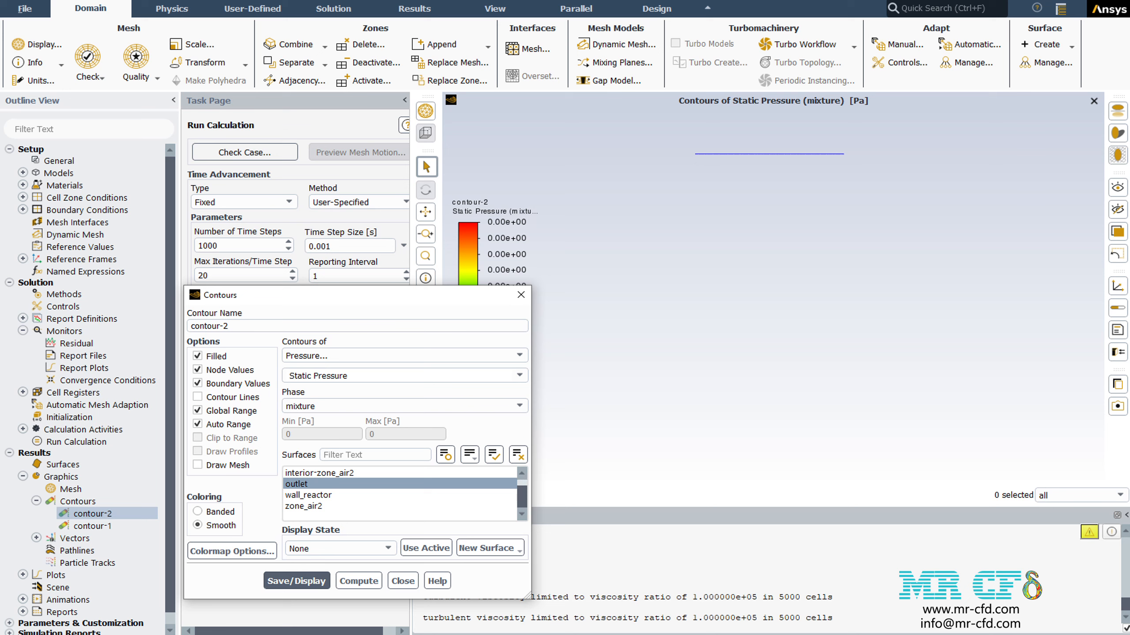
{"action": "key", "text": "Escape"}
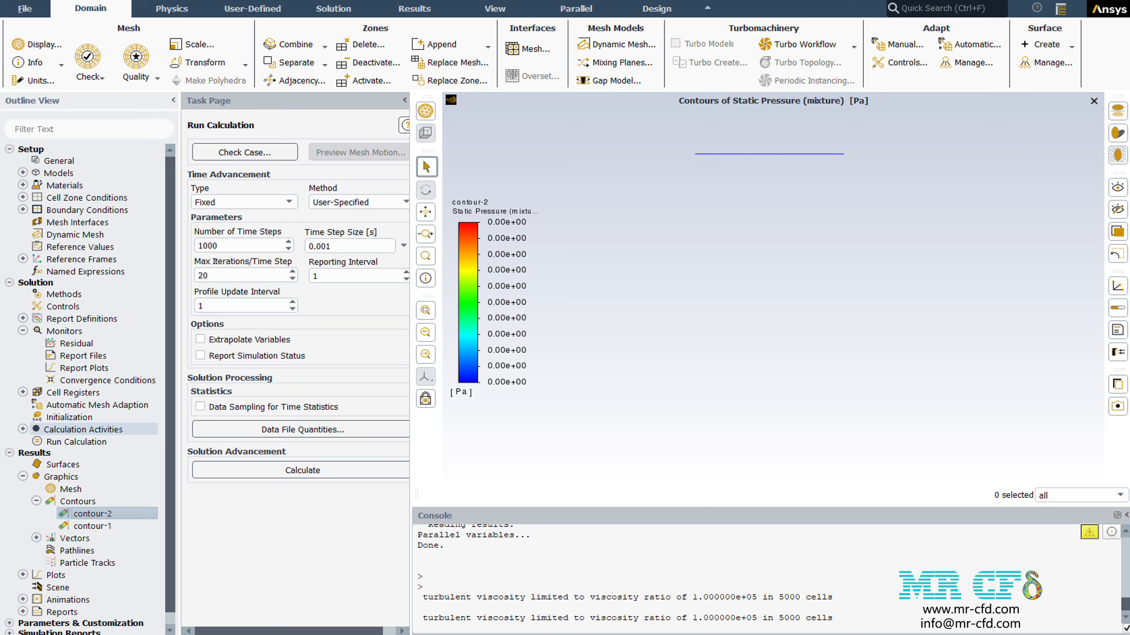
Examine the animation-1 definition, which records contour-1 every 10 time steps, and preview its front view.
{"action": "left_click", "coordinate": [23, 429]}
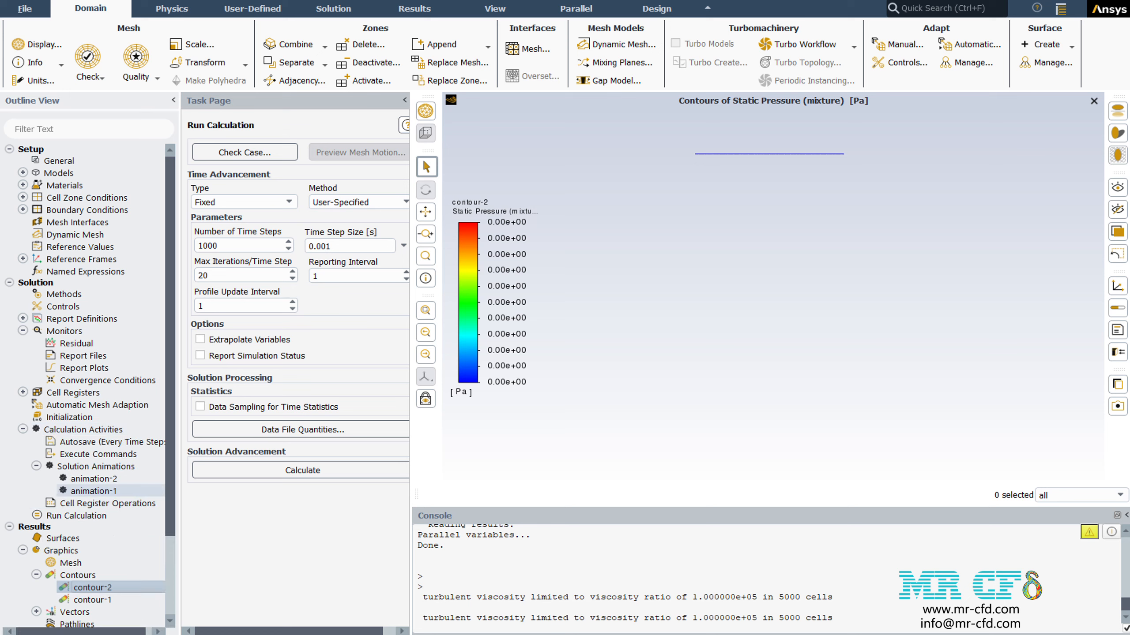
{"action": "double_click", "coordinate": [93, 491]}
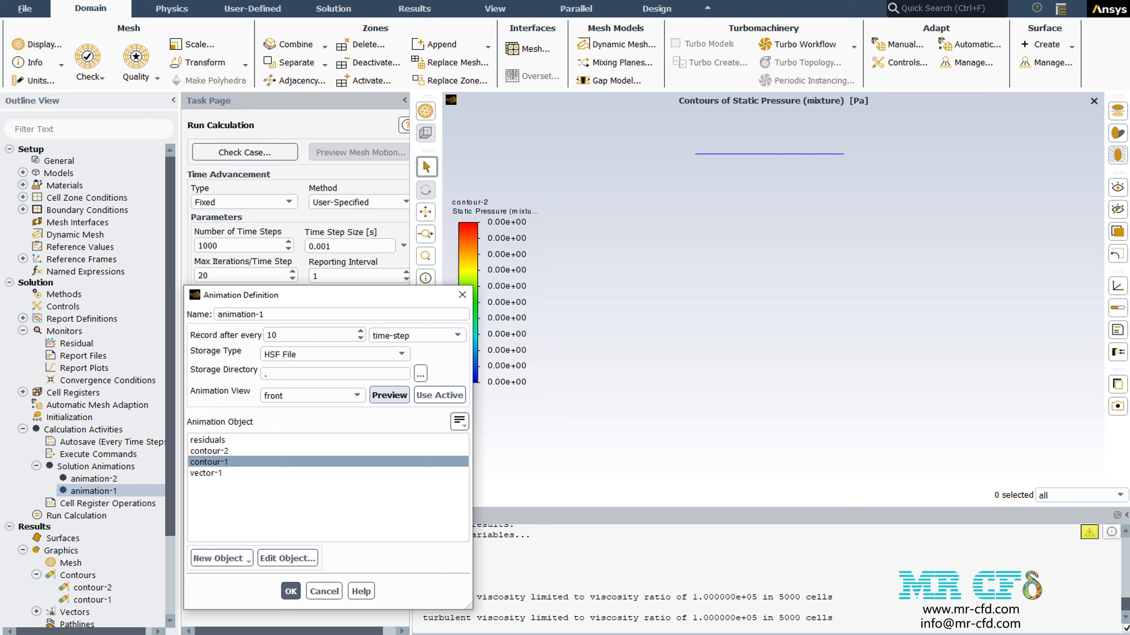
{"action": "left_click", "coordinate": [390, 395]}
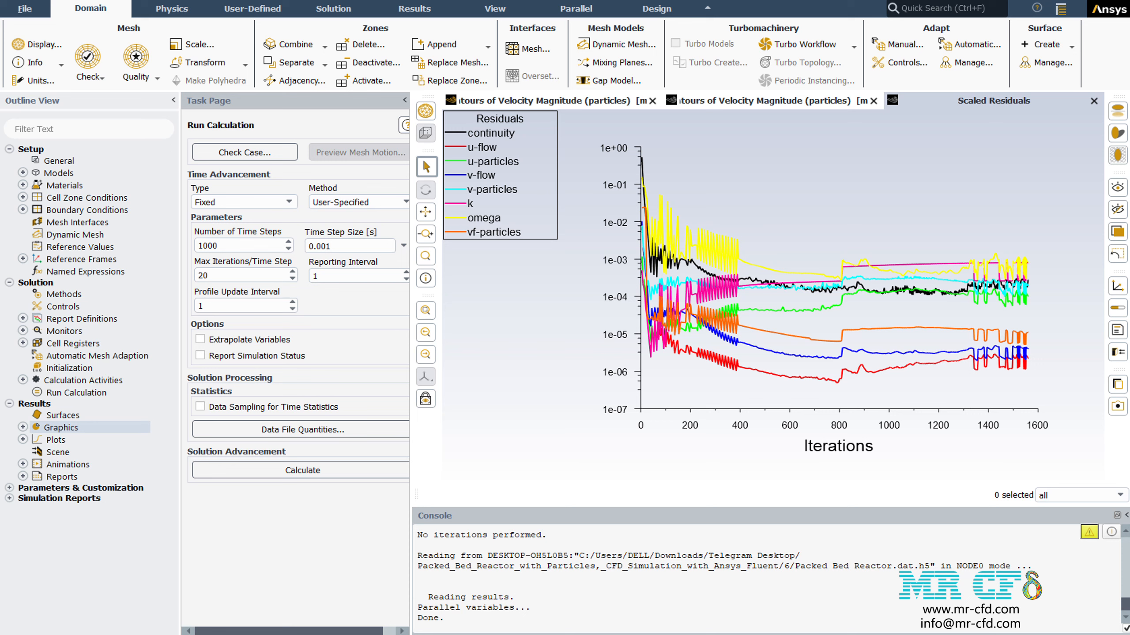
Display the contour-1 particle velocity magnitude on zone_air2 for the calculated solution and close its definition.
{"action": "left_click", "coordinate": [22, 427]}
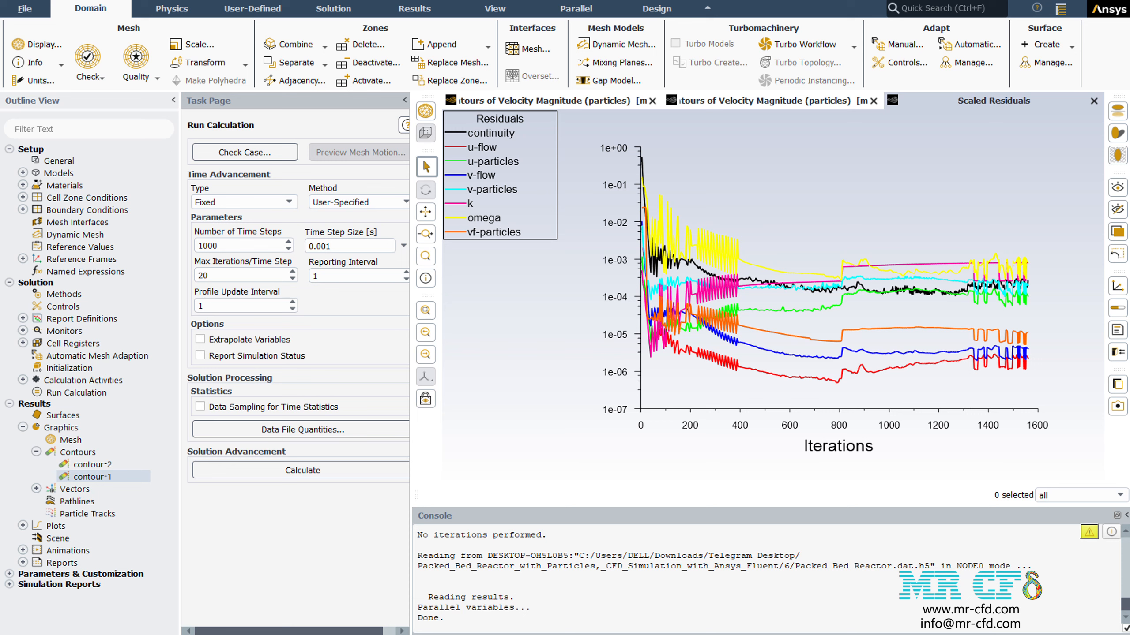
{"action": "left_click", "coordinate": [92, 477]}
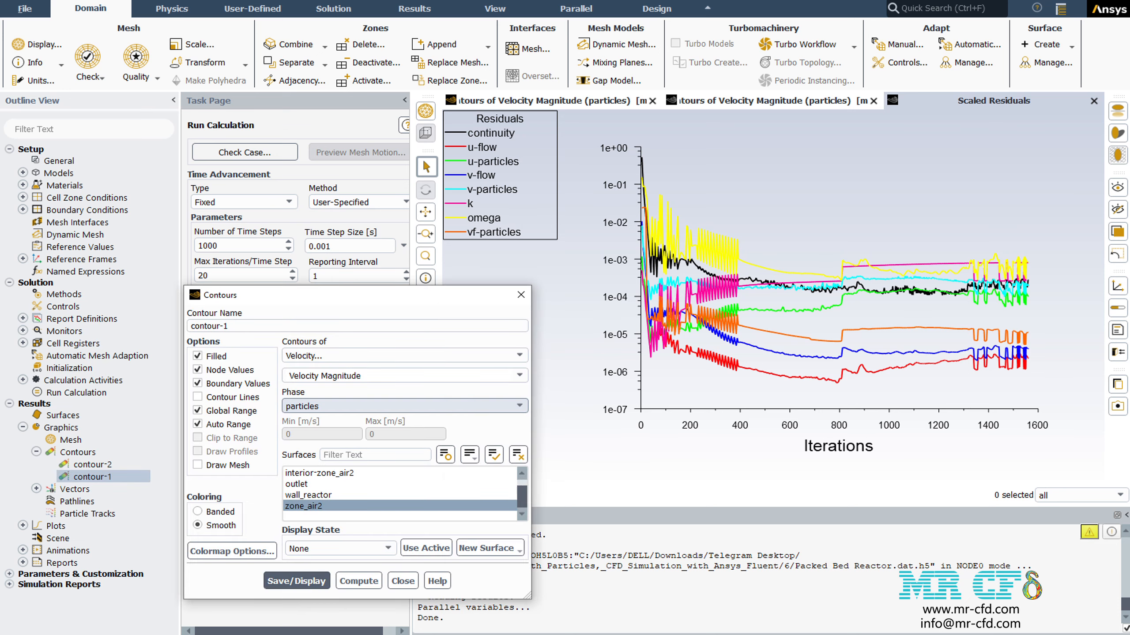
{"action": "left_click", "coordinate": [297, 581]}
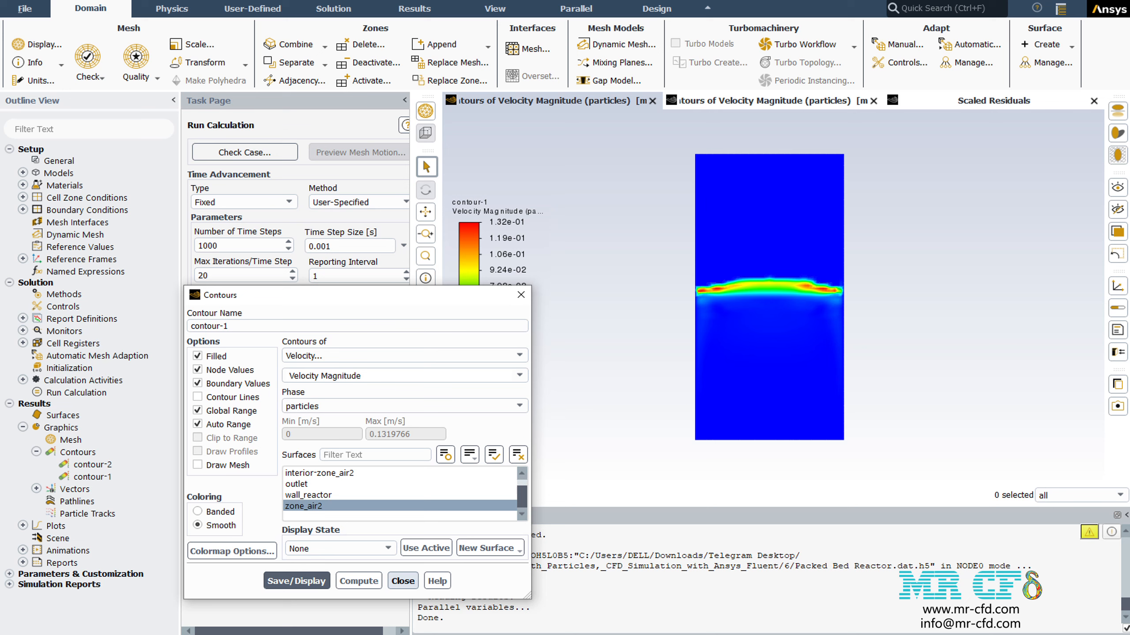
{"action": "left_click", "coordinate": [402, 581]}
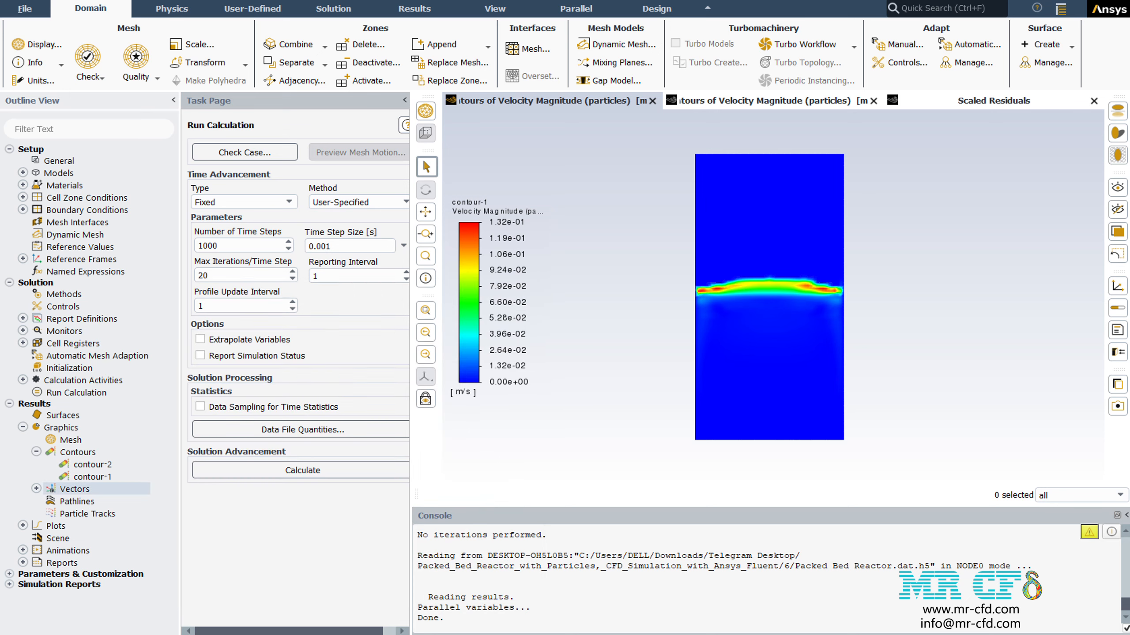
Open the vector-1 definition and display the flow phase's velocity vectors on zone_air2, coloured by velocity magnitude.
{"action": "double_click", "coordinate": [75, 489]}
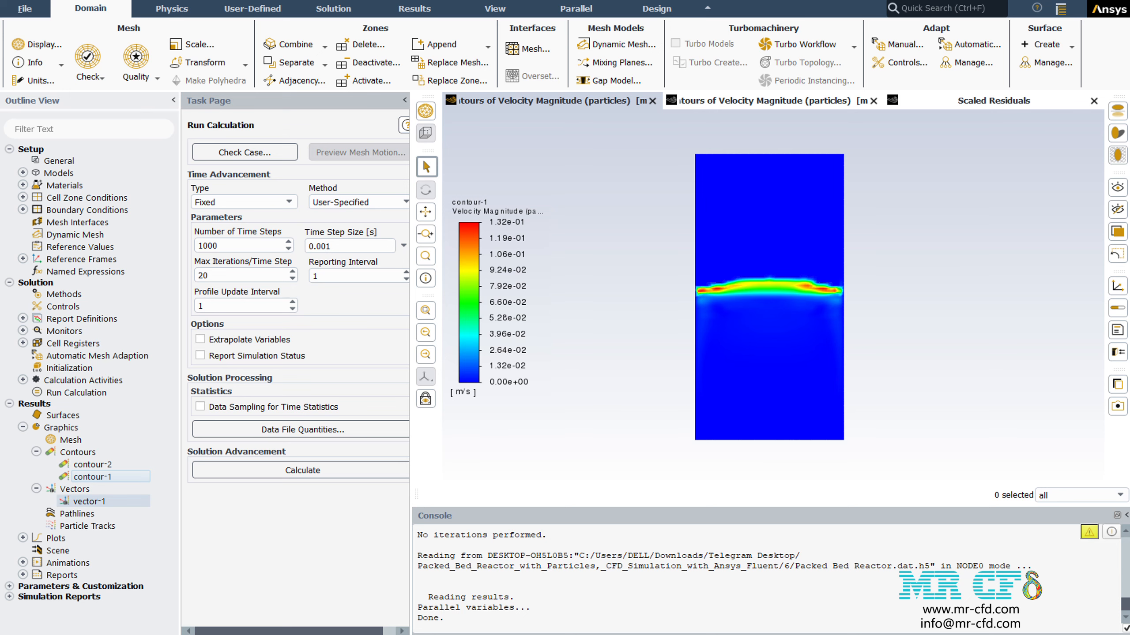
{"action": "double_click", "coordinate": [89, 500]}
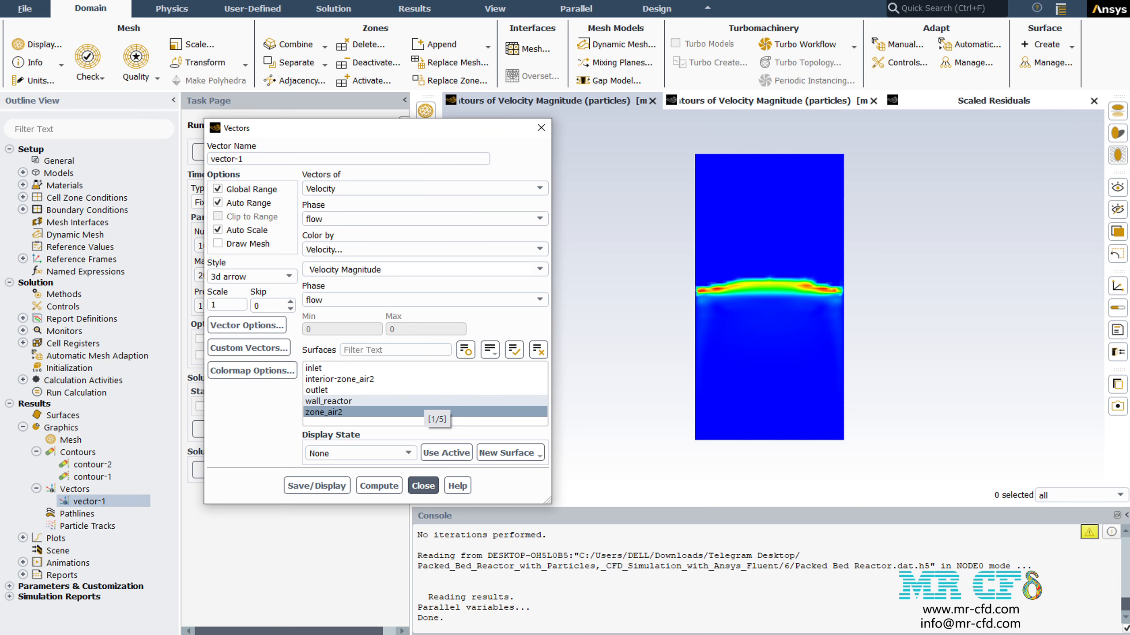
{"action": "left_click", "coordinate": [317, 486]}
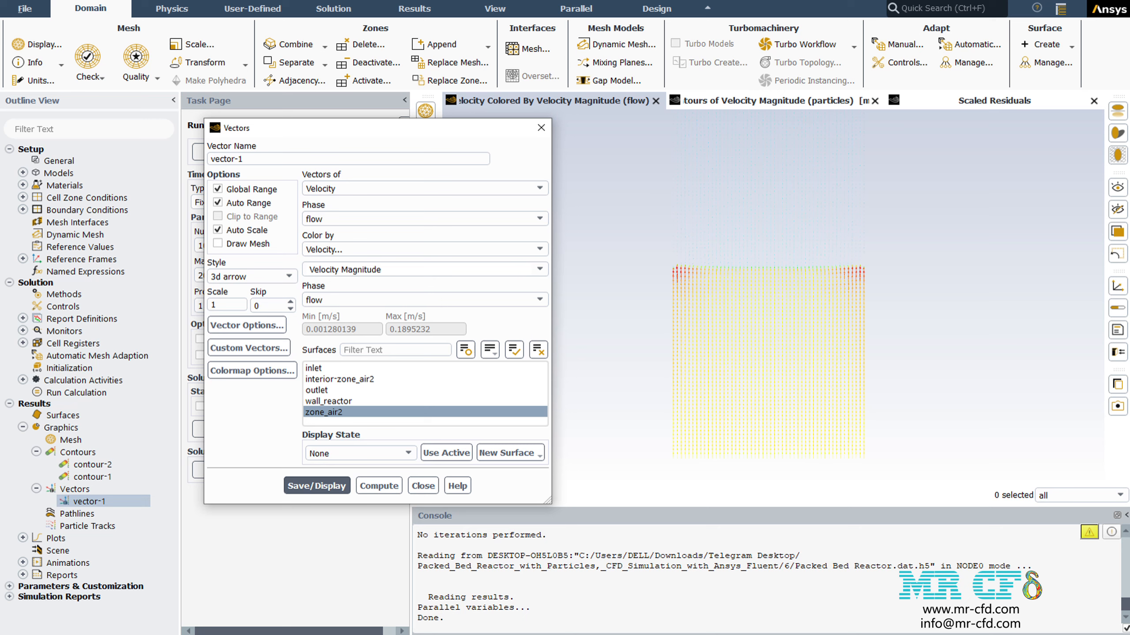
Set the vector-1 arrow scale to 2, redisplay the velocity vectors and close the definition.
{"action": "left_click", "coordinate": [227, 305]}
{"action": "key", "text": "BackSpace"}
{"action": "type", "text": "2"}
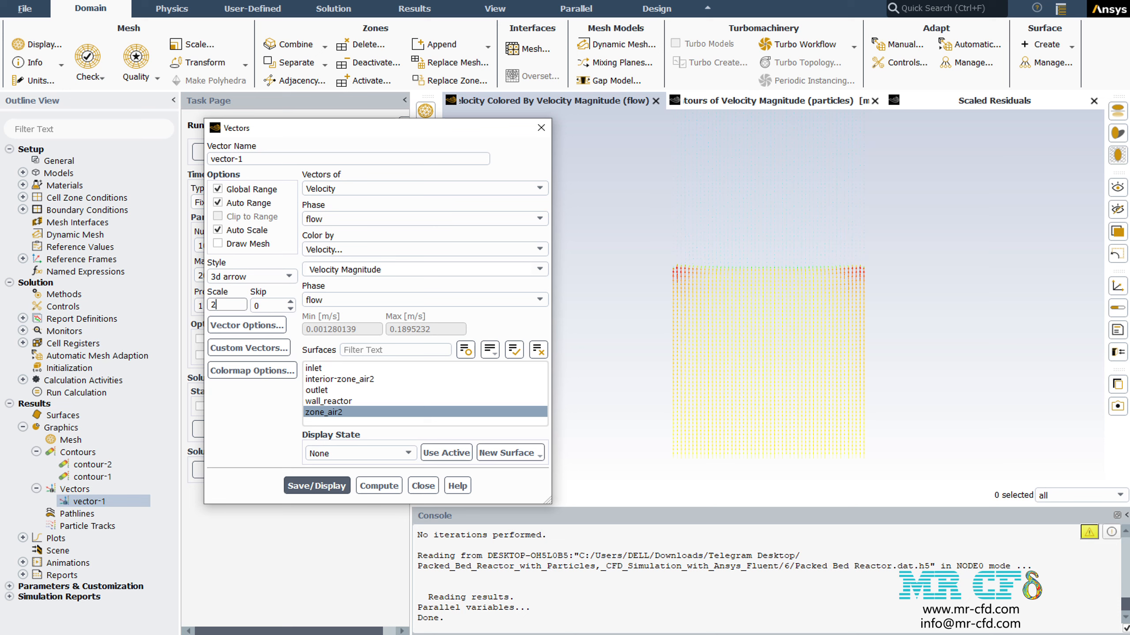
{"action": "left_click", "coordinate": [317, 486]}
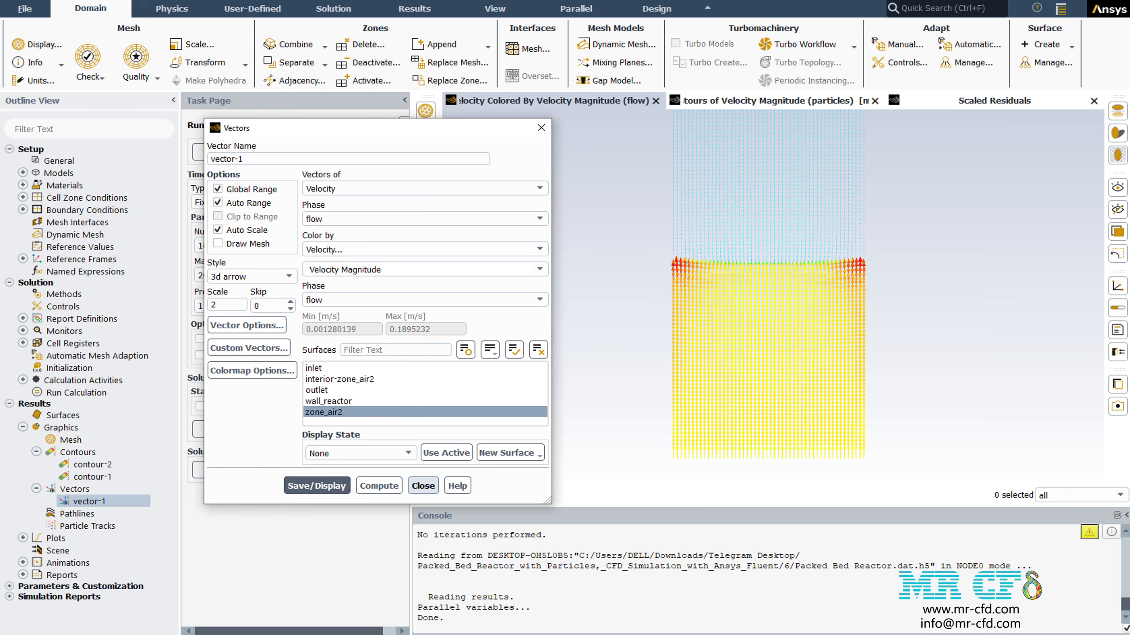
{"action": "left_click", "coordinate": [422, 486]}
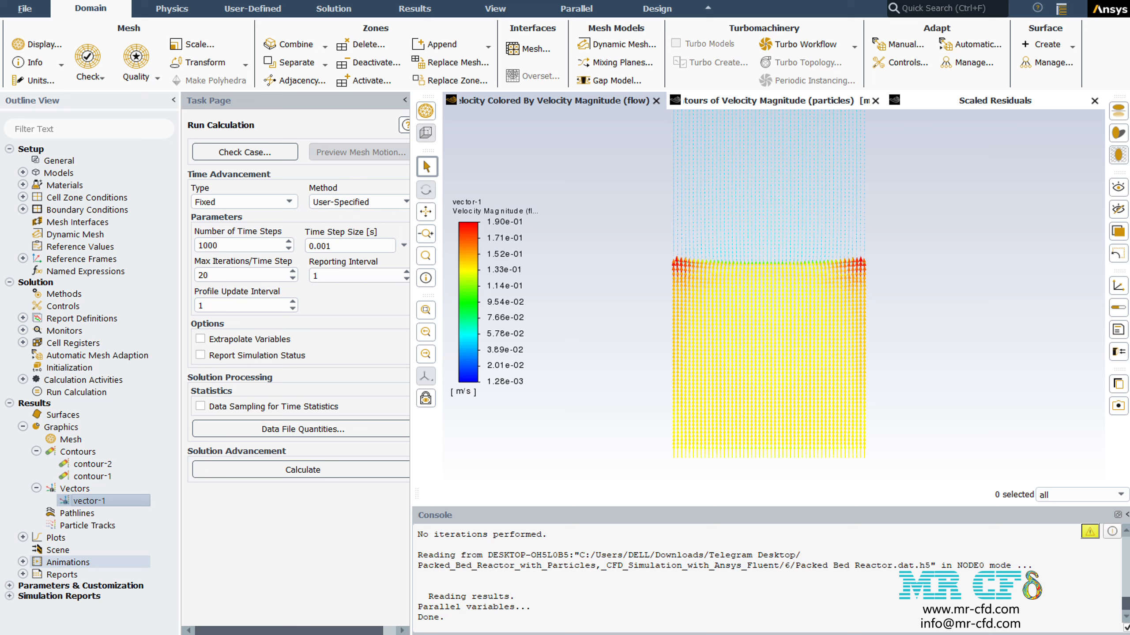
Open the animation playback and select the animation-1 sequence.
{"action": "left_click", "coordinate": [22, 562]}
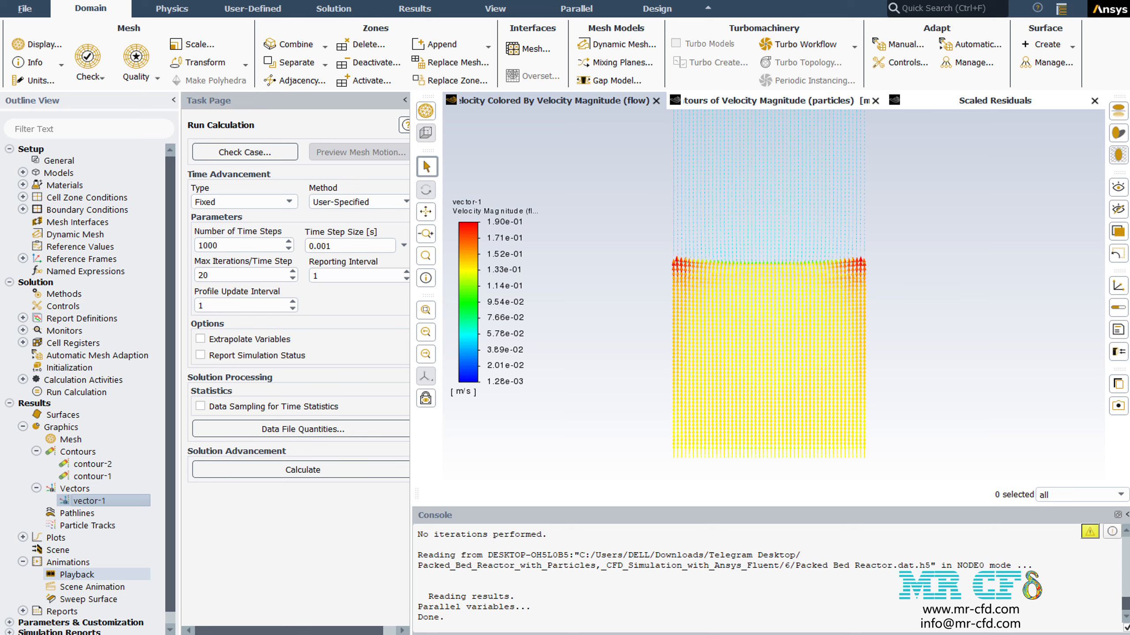
{"action": "double_click", "coordinate": [76, 575]}
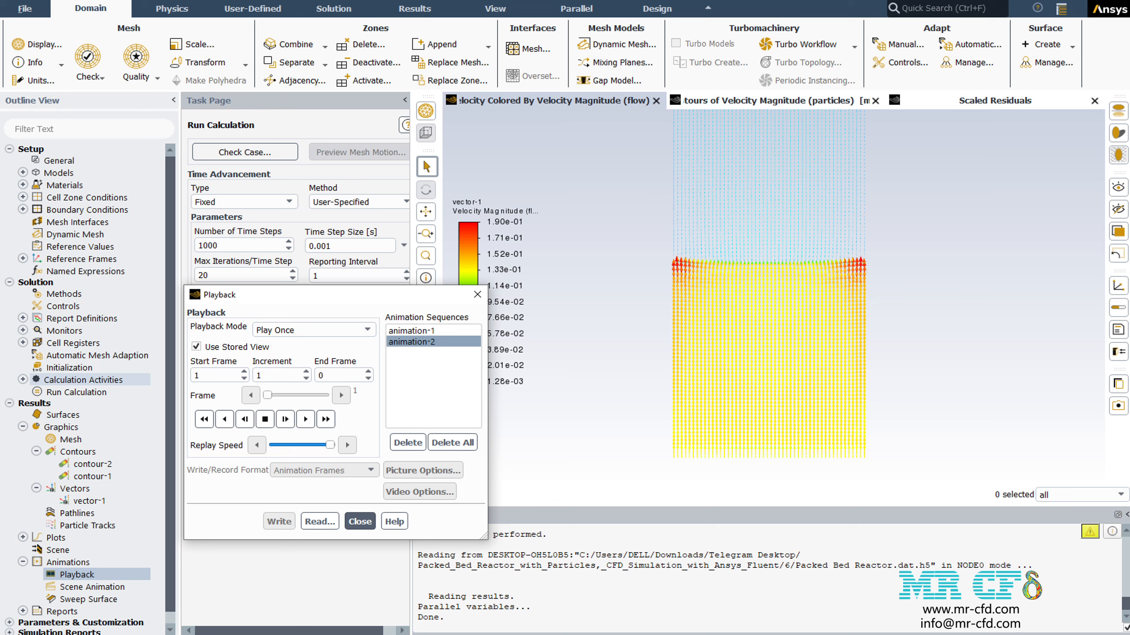
{"action": "left_click", "coordinate": [22, 379]}
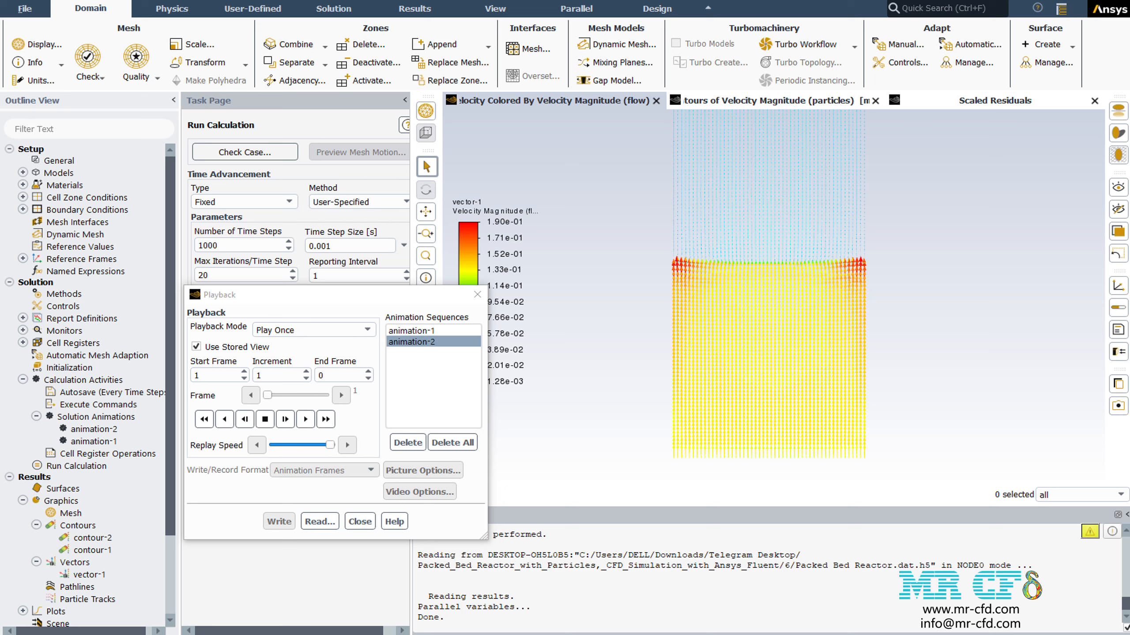
{"action": "left_click", "coordinate": [411, 331]}
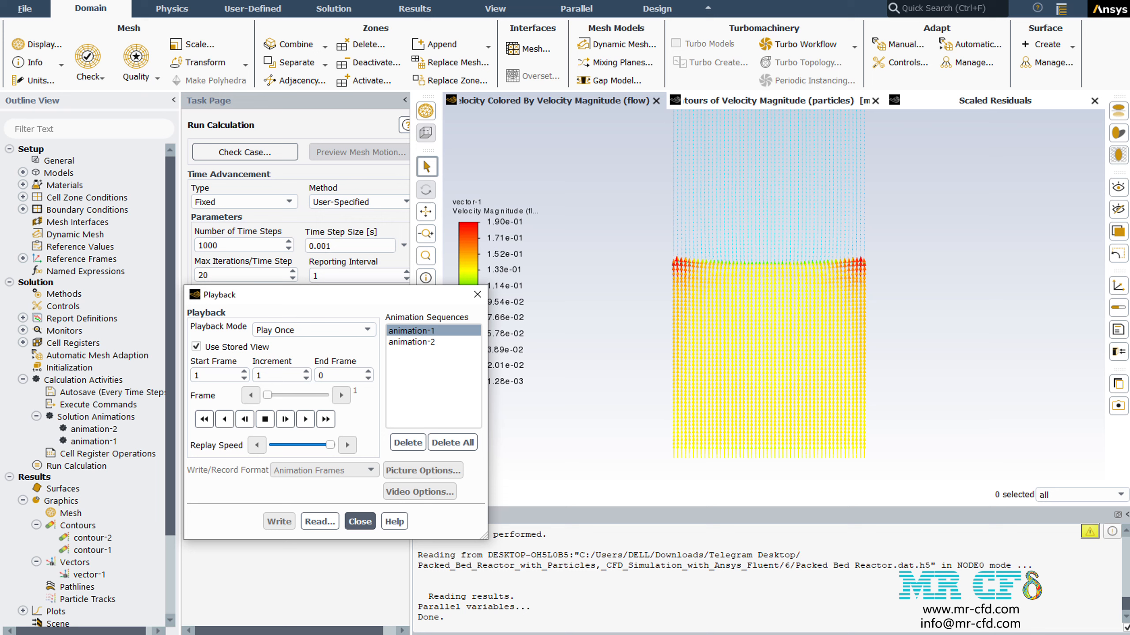